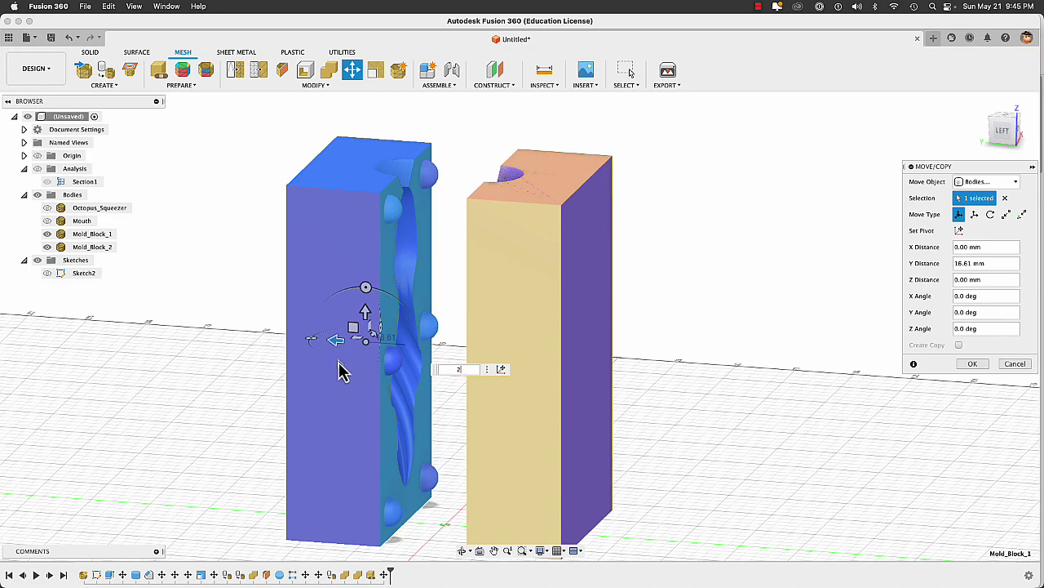
- Commit the Move/Copy of Mold_Block_1 and show the octopus body between the separated halves
key("Return")
left_click(53, 210)
left_click(47, 221)
mouse_move(722, 315)
middle_mouse_down("shift")
mouse_move(530, 318)
mouse_move(558, 302)
mouse_move(758, 315)
mouse_move(543, 307)
mouse_move(727, 306)
middle_mouse_up("shift")
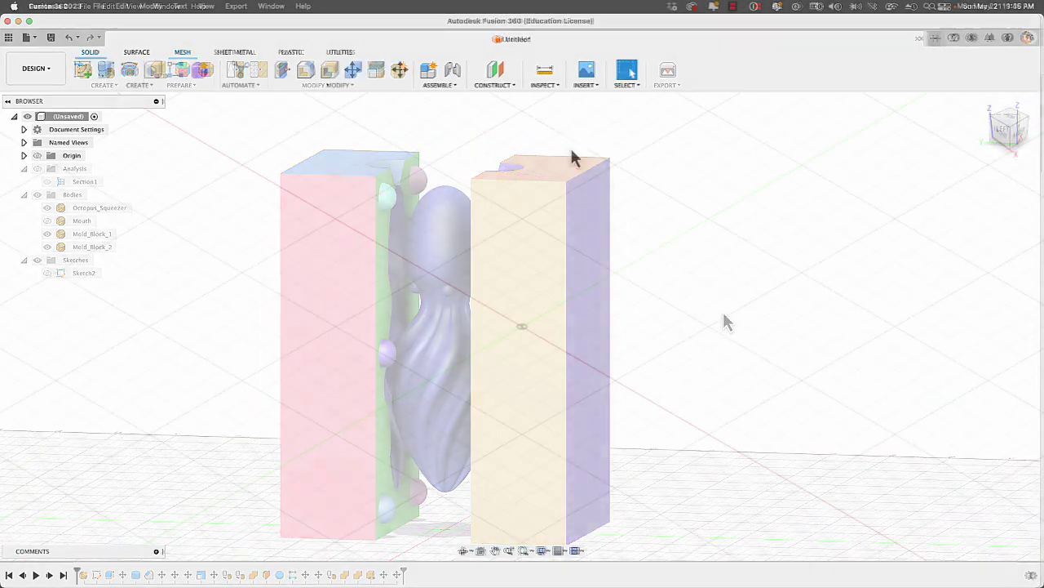
- Insert Octopussy_Juzzy_Remeshed.obj rotated upright, using Center and Move To Ground before confirming
left_click(591, 86)
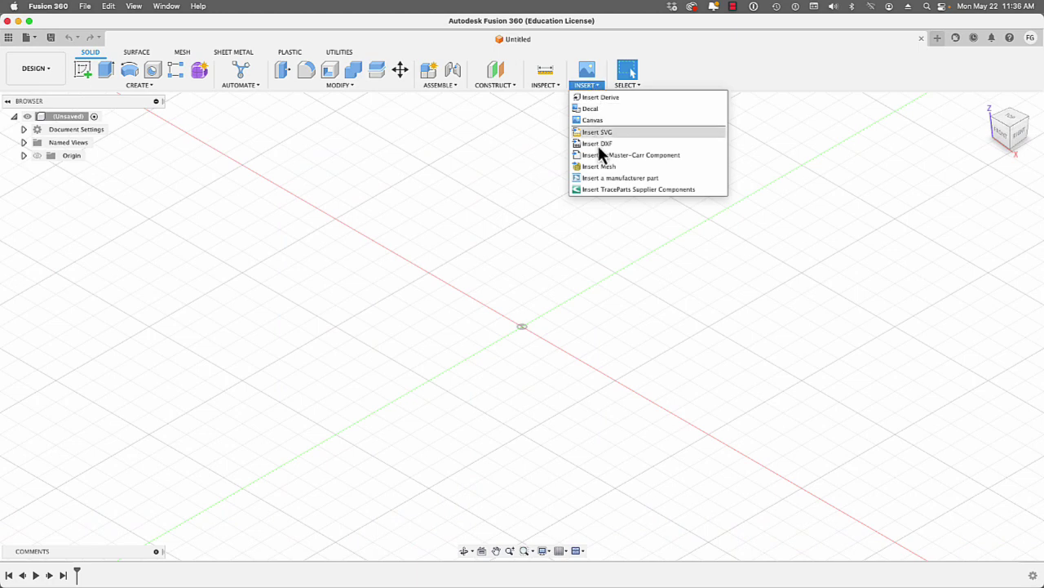
left_click(606, 166)
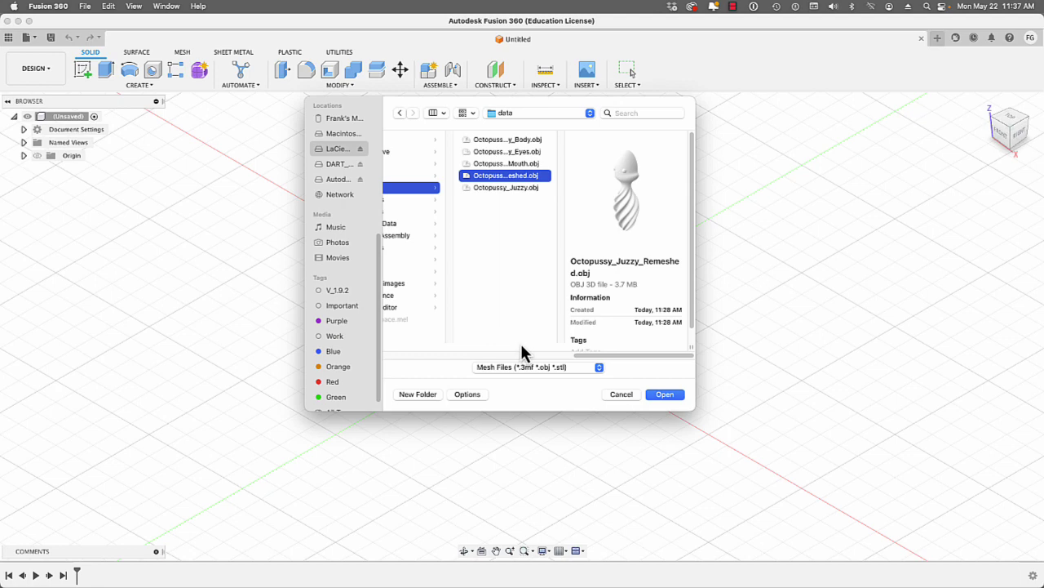
left_click(663, 395)
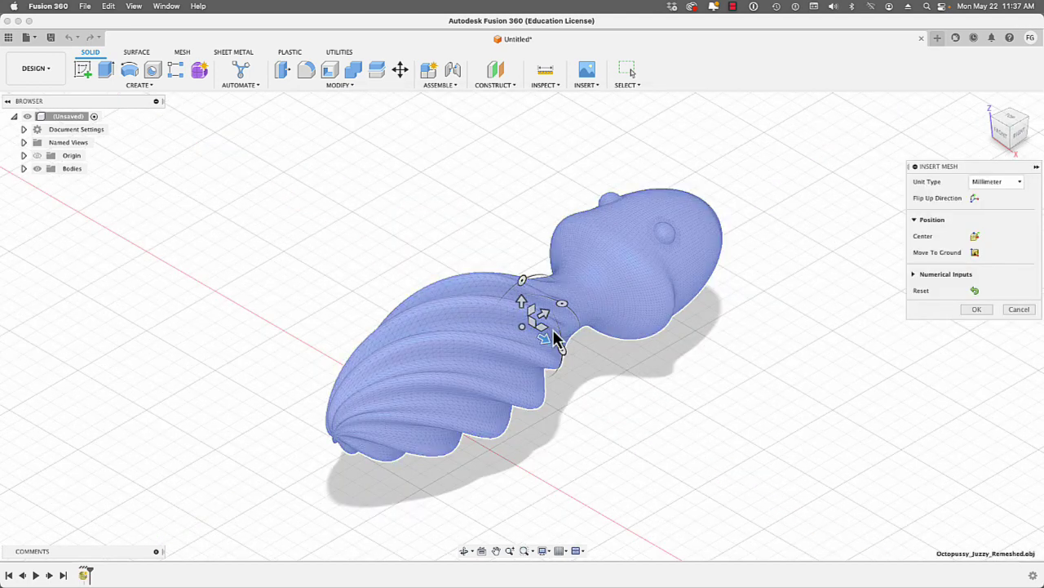
left_click_drag(525, 287, 486, 354)
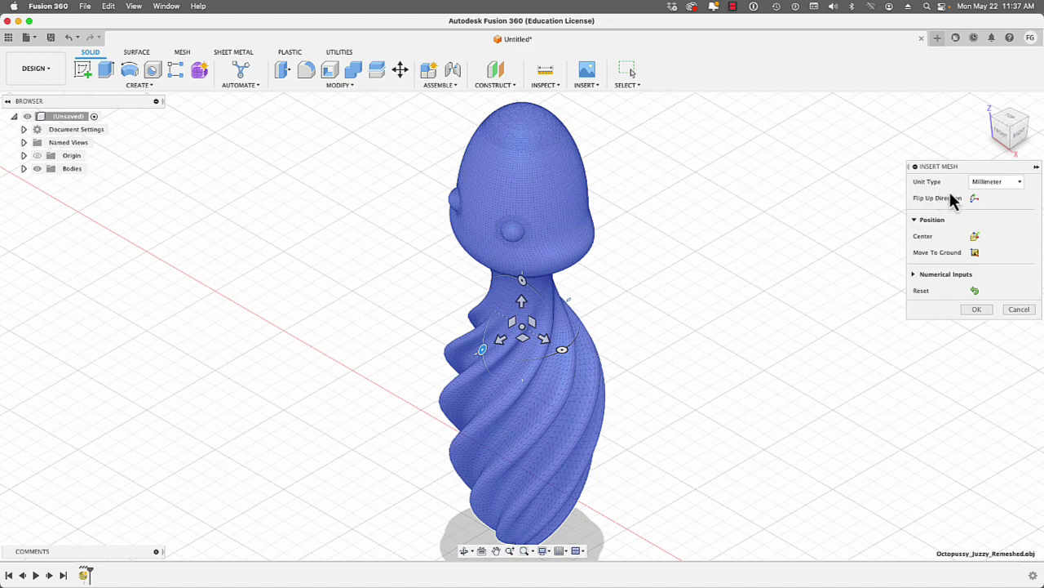
left_click(975, 236)
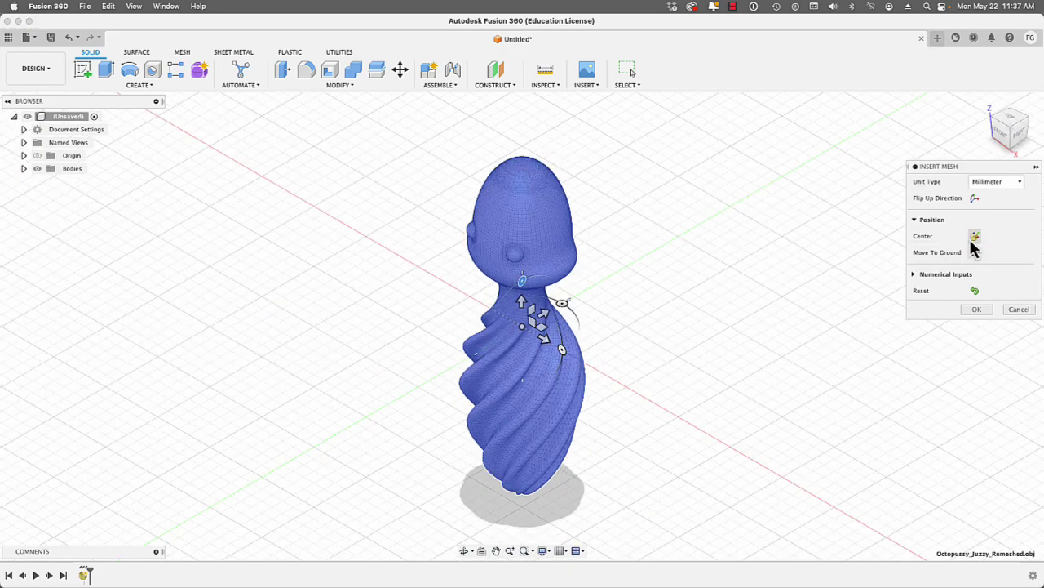
middle_click_drag(647, 286, 686, 252, "shift")
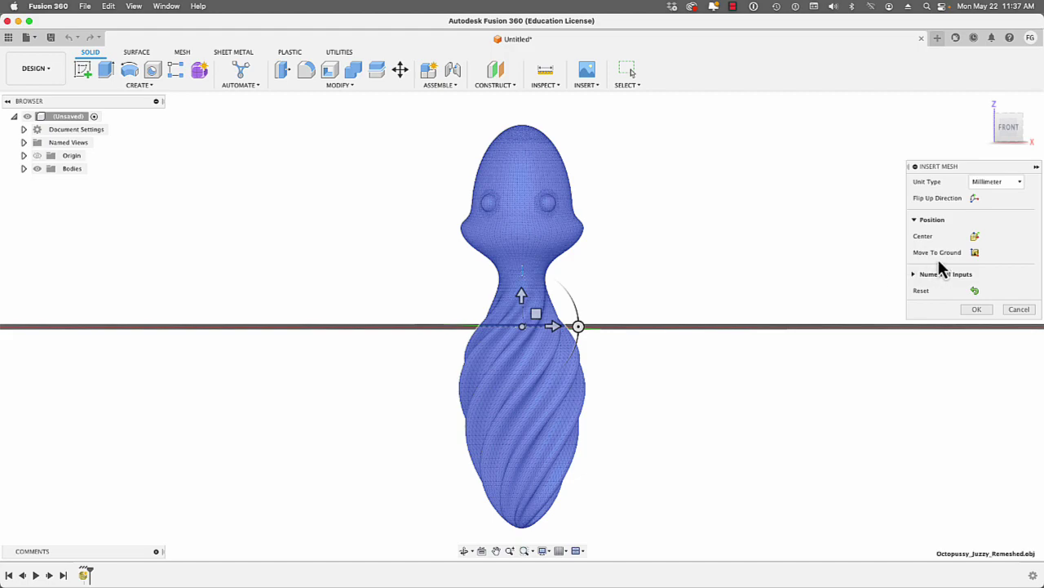
left_click(975, 252)
middle_click_drag(652, 334, 653, 310, "shift")
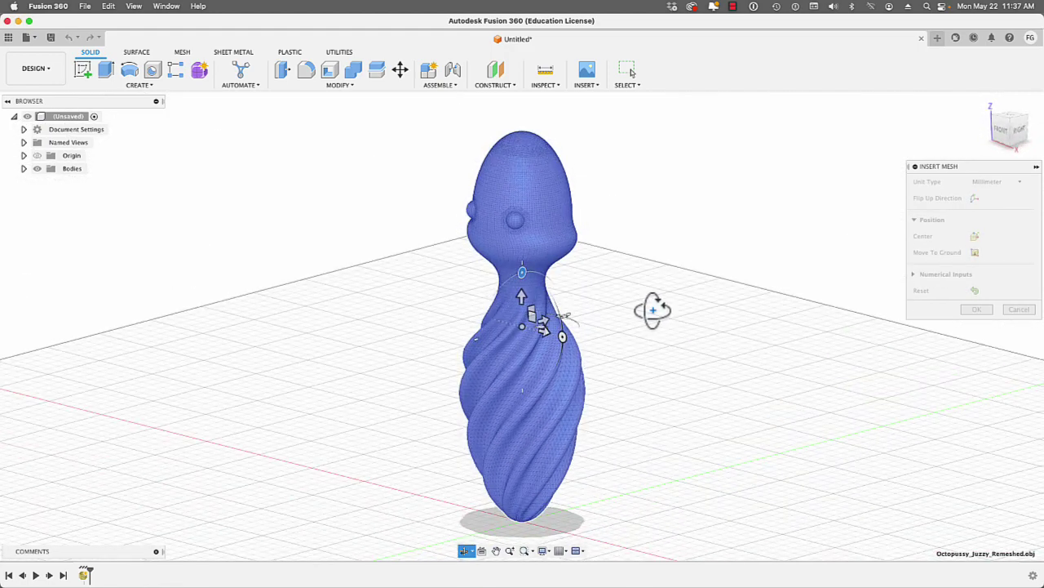
left_click(981, 313)
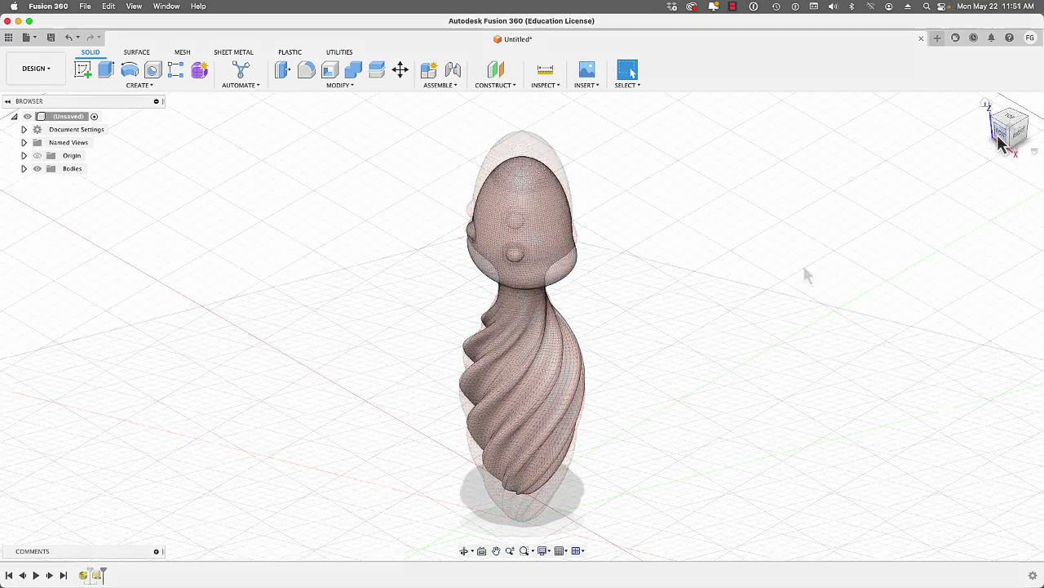
- From the front view, Move/Copy the octopus body 10 mm up along Z
left_click(1002, 140)
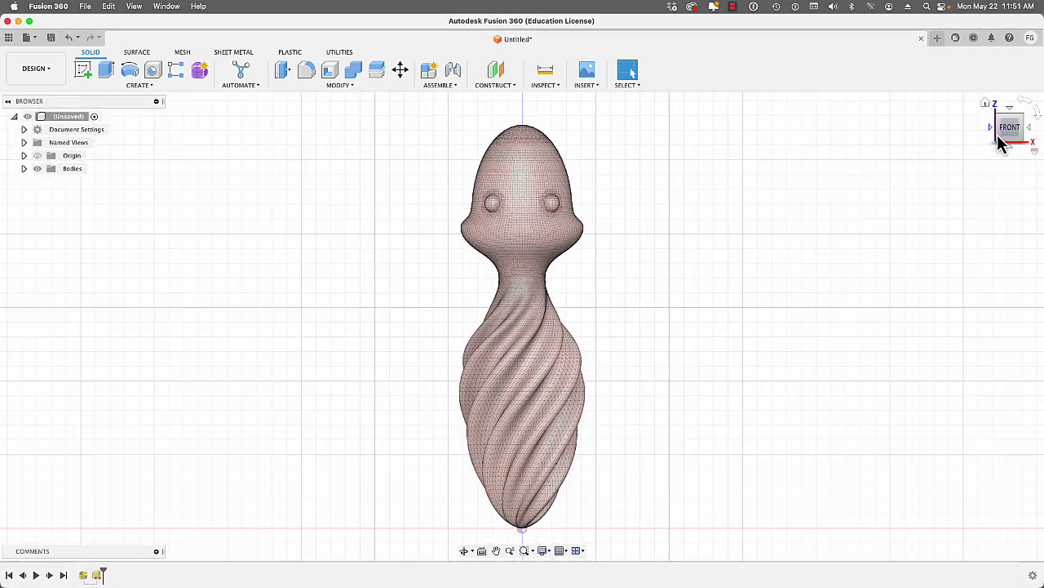
scroll(703, 292, "down", 1)
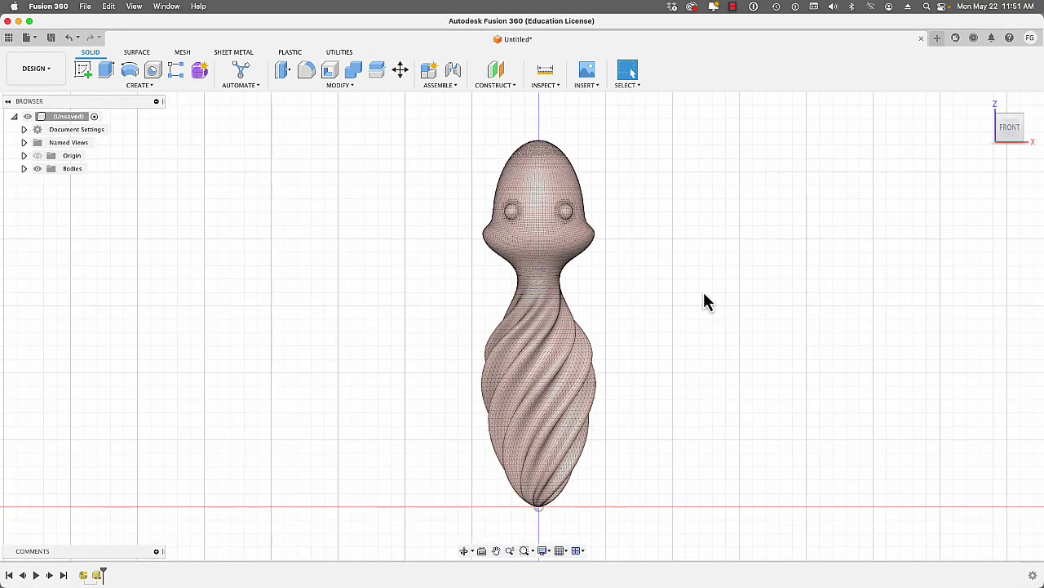
scroll(704, 294, "down", 1)
middle_click_drag(703, 295, 620, 297)
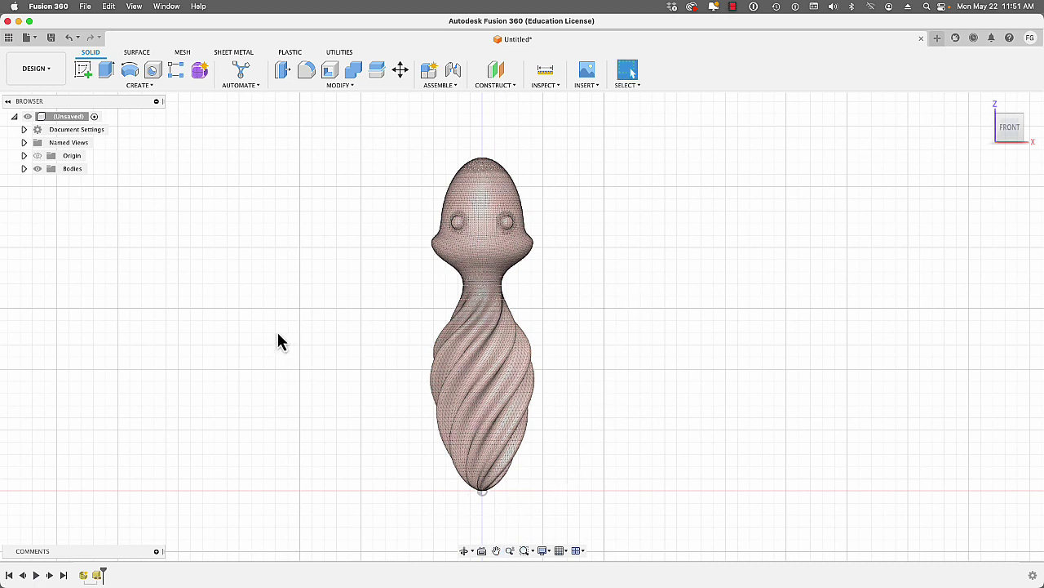
left_click(25, 169)
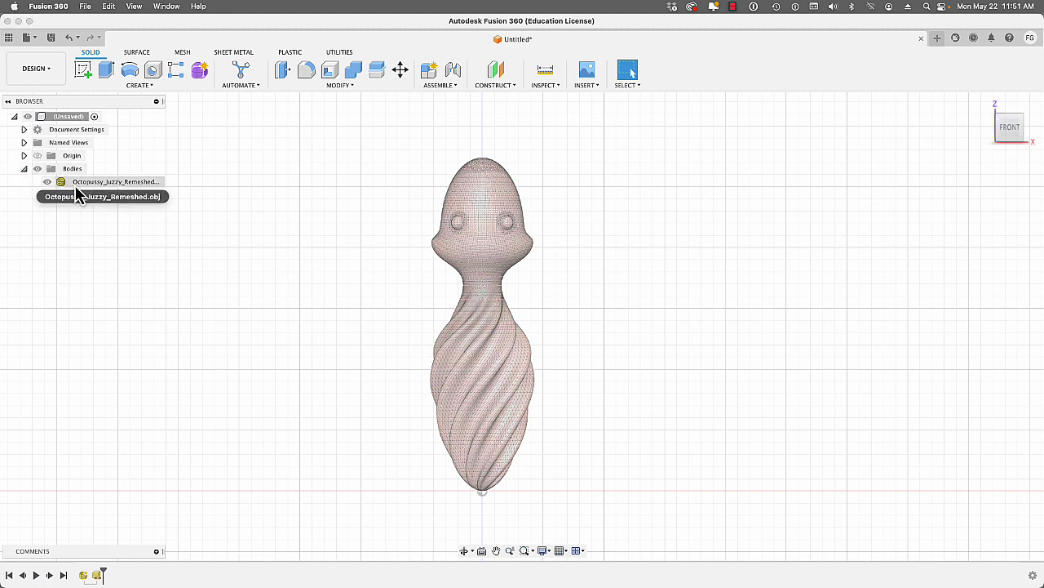
left_click(74, 184)
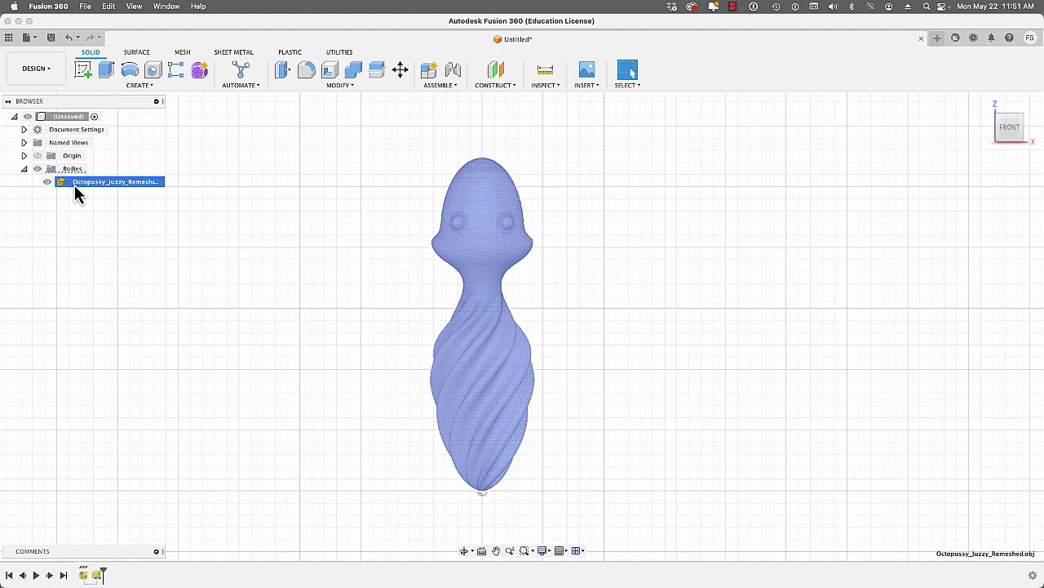
right_click(74, 185)
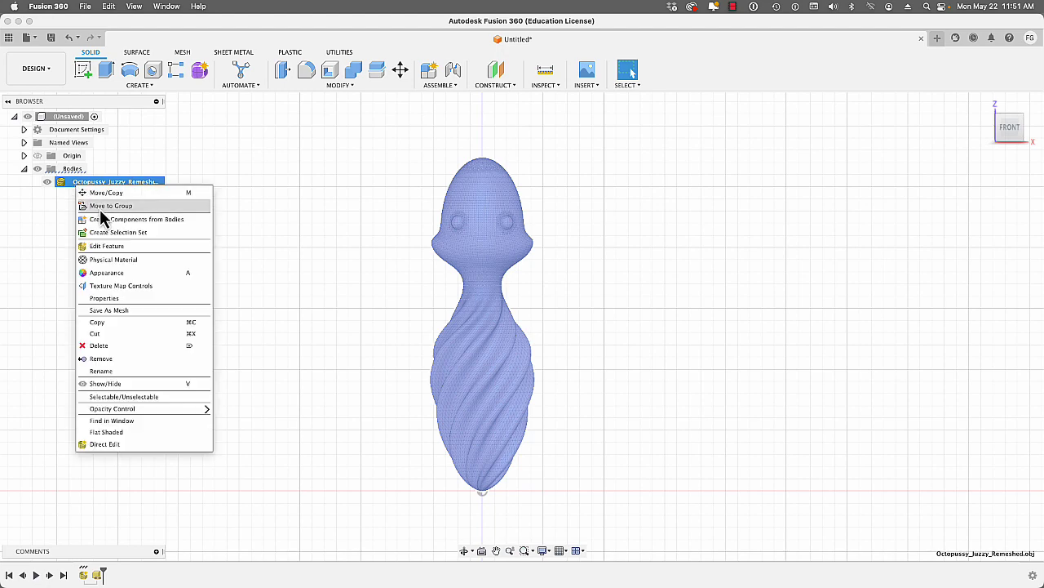
left_click(104, 193)
left_click_drag(484, 301, 482, 279)
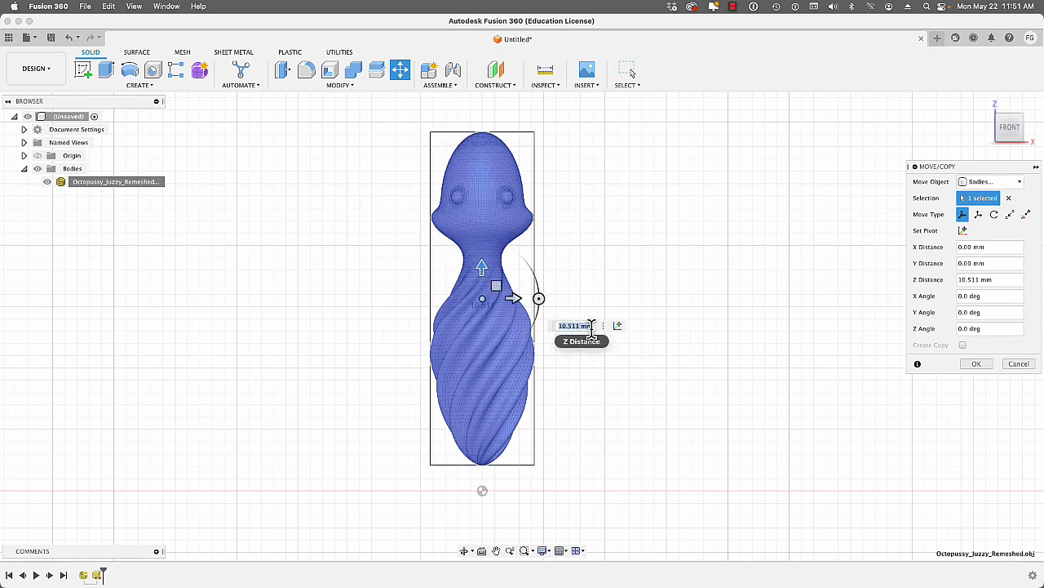
type("10")
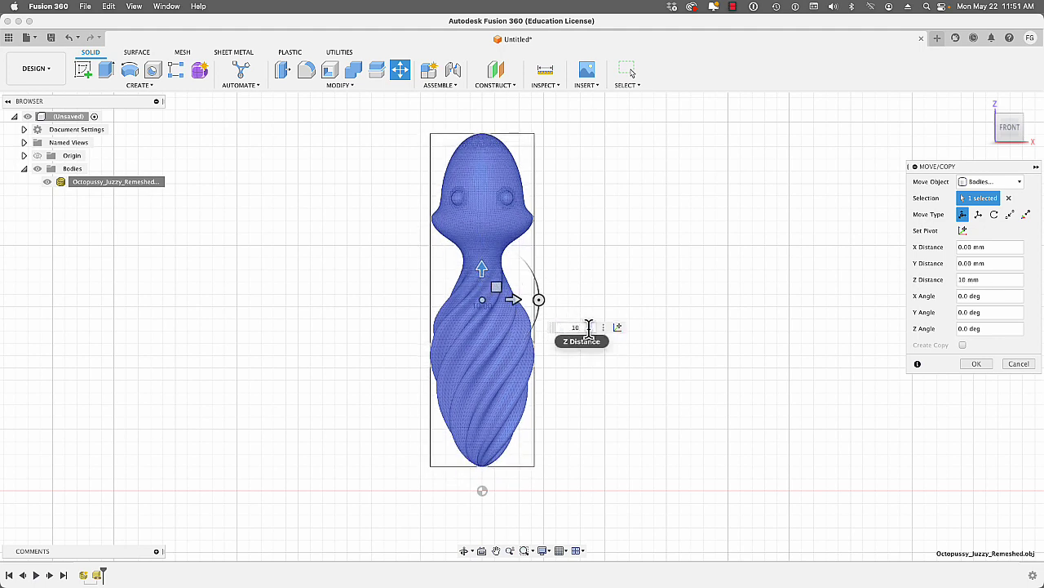
key("Return")
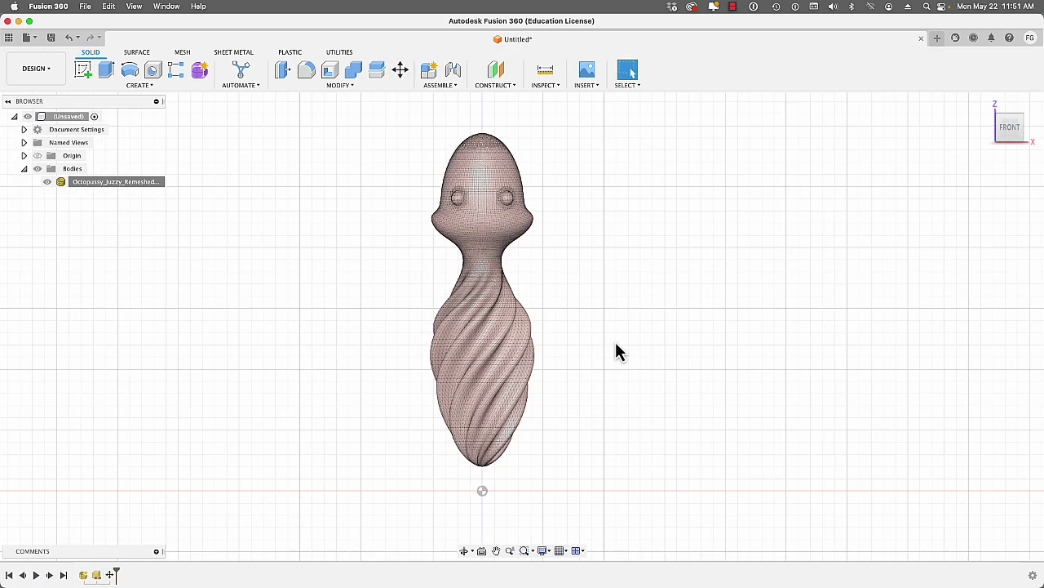
- Draw a 65 × 60 mm two-point rectangle on the XY ground plane and finish the sketch
left_click(985, 107)
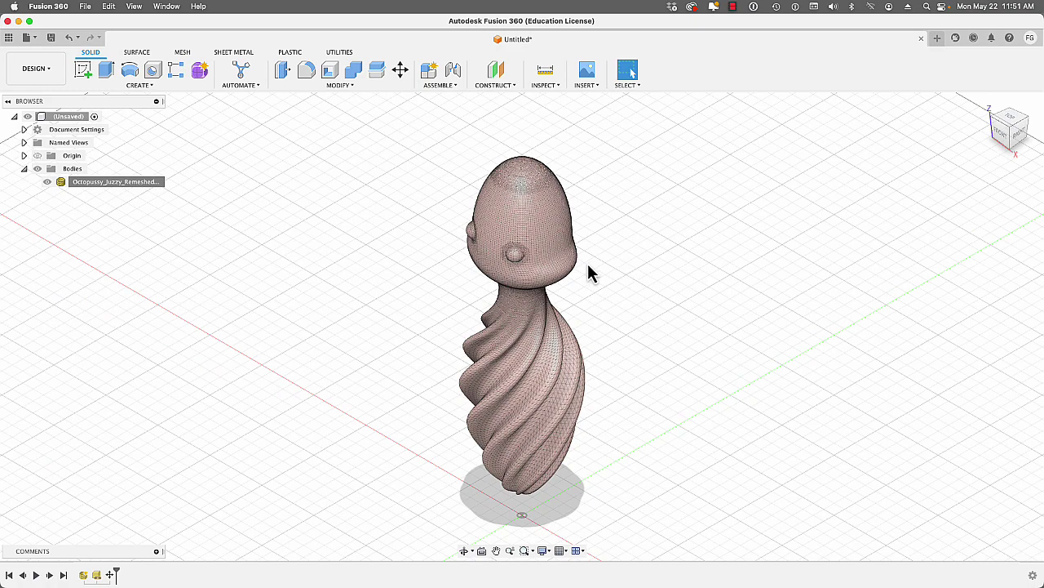
left_click(82, 70)
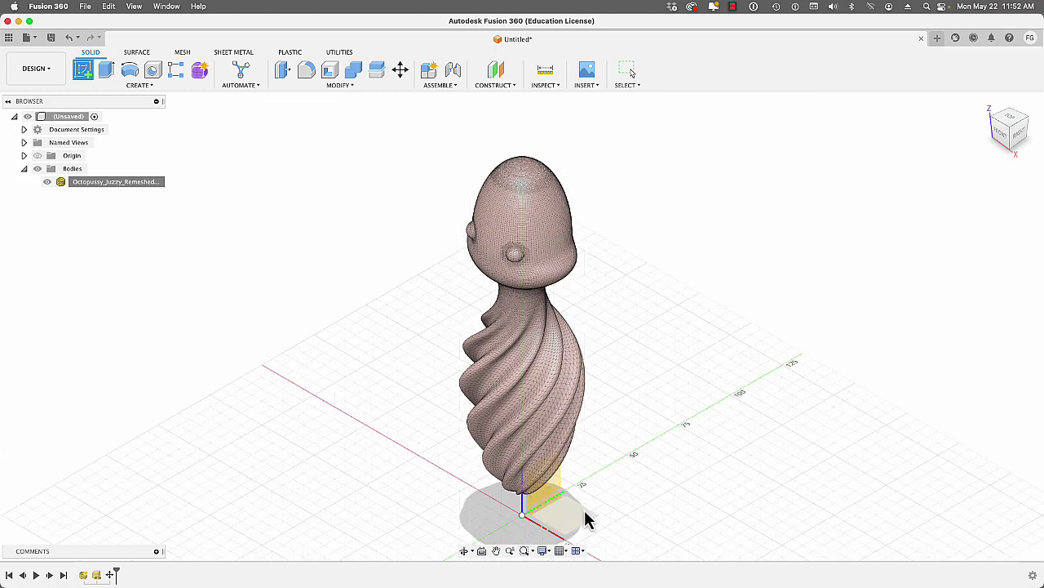
left_click(585, 520)
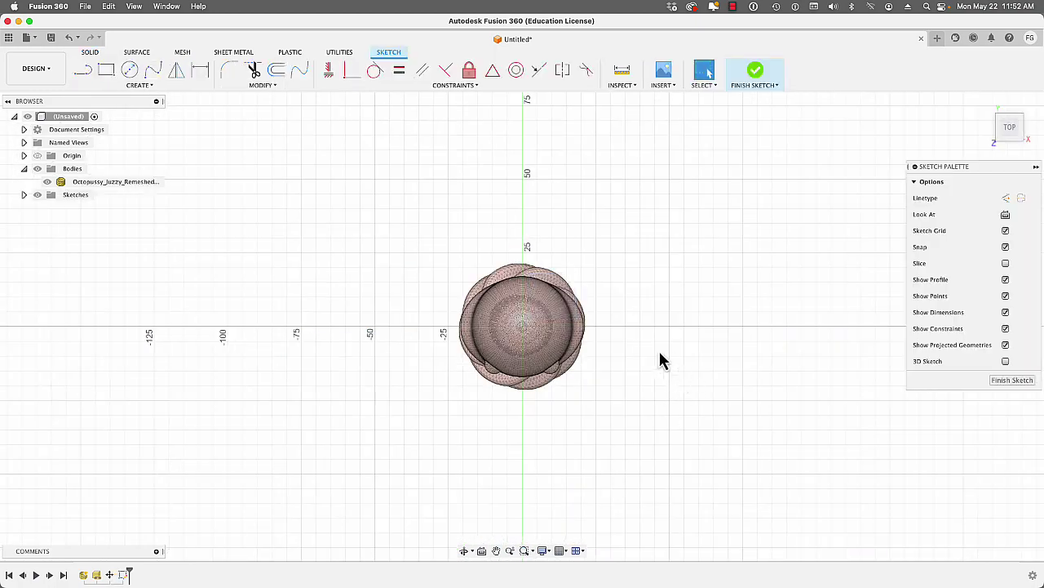
left_click(106, 72)
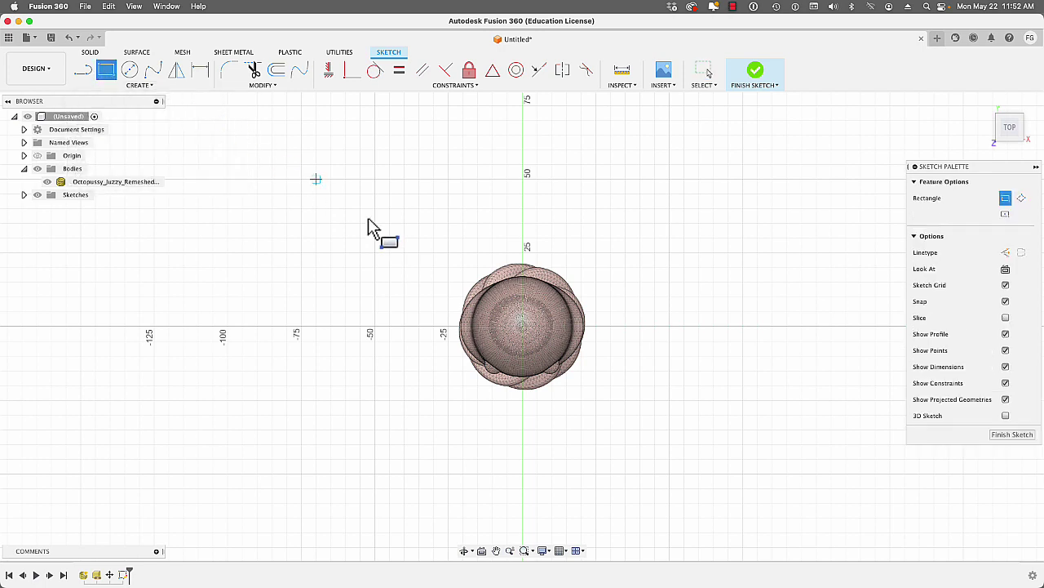
left_click(433, 239)
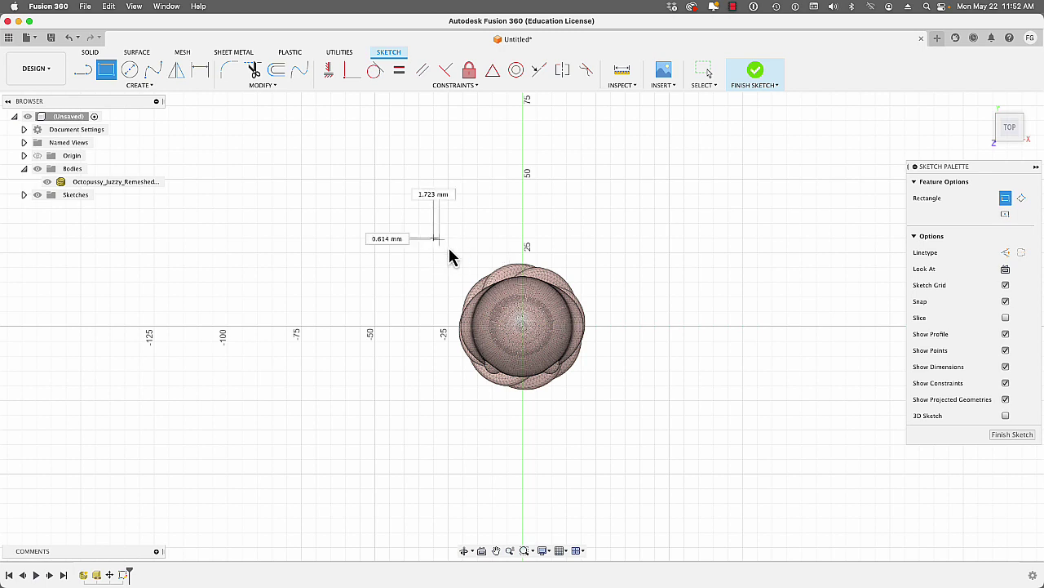
left_click(625, 414)
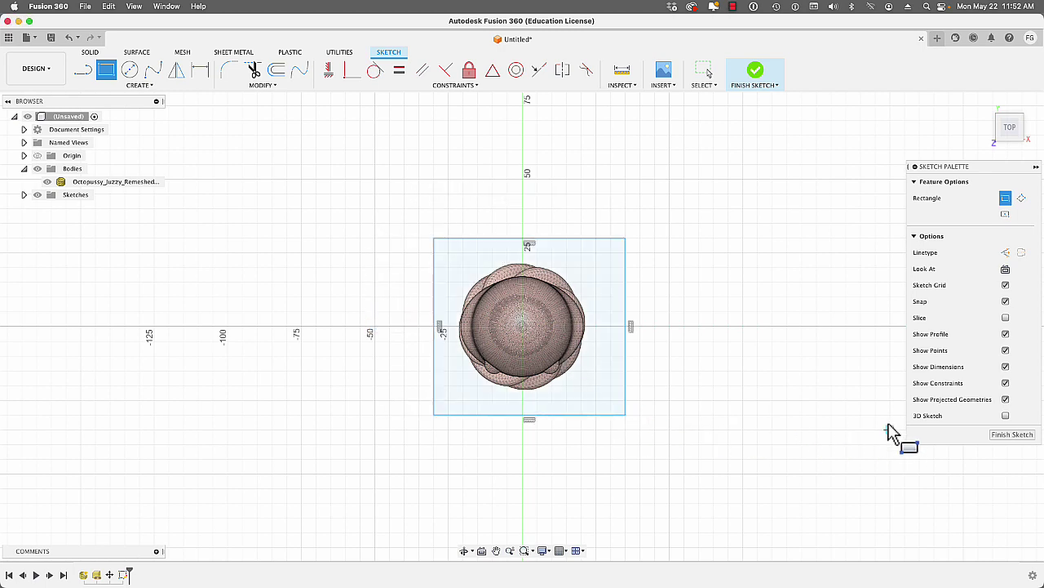
left_click(1012, 435)
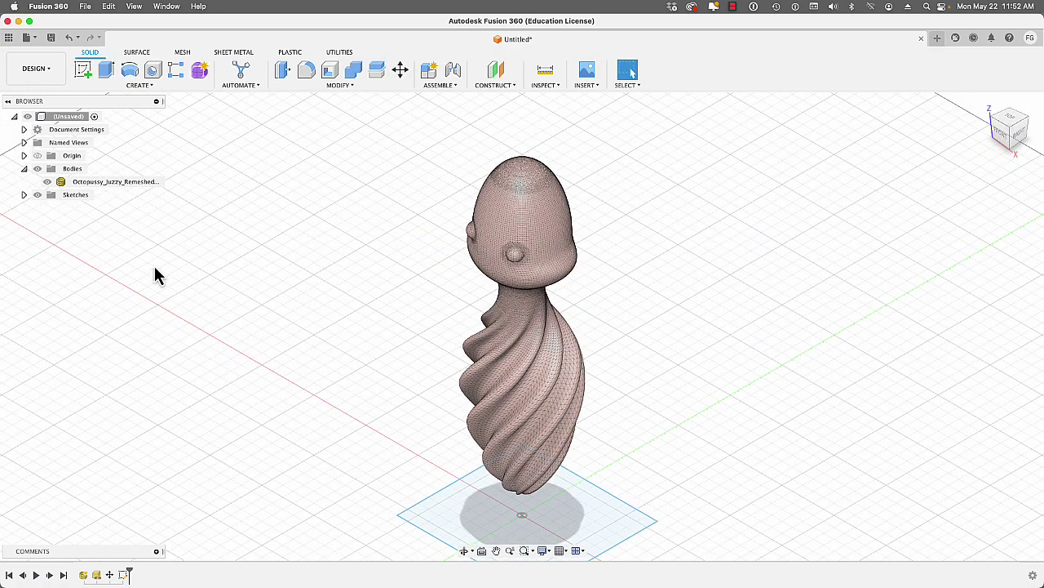
- Reopen Sketch1 for editing from the browser
left_click(23, 195)
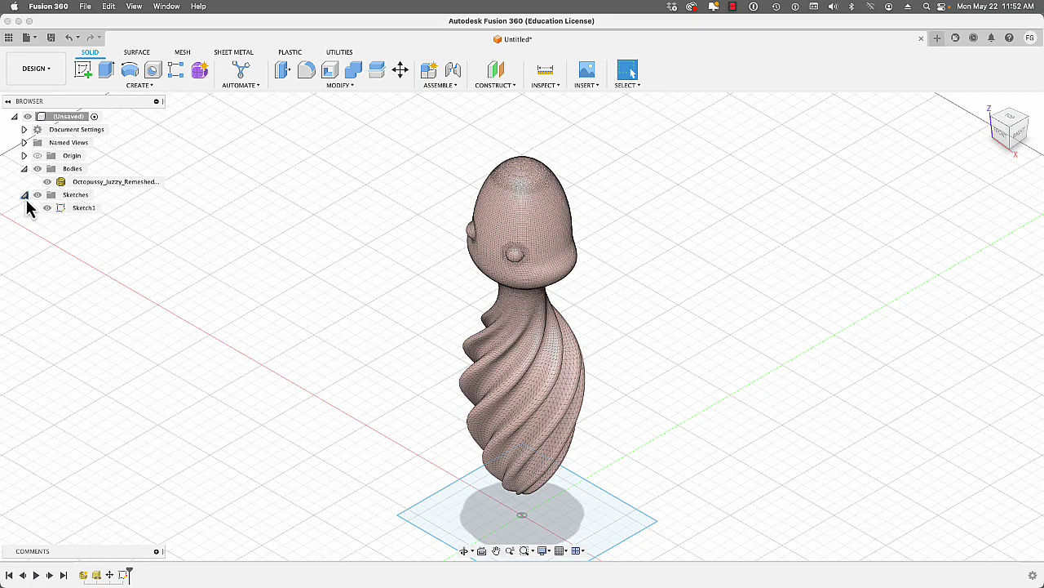
right_click(85, 209)
left_click(85, 209)
right_click(85, 209)
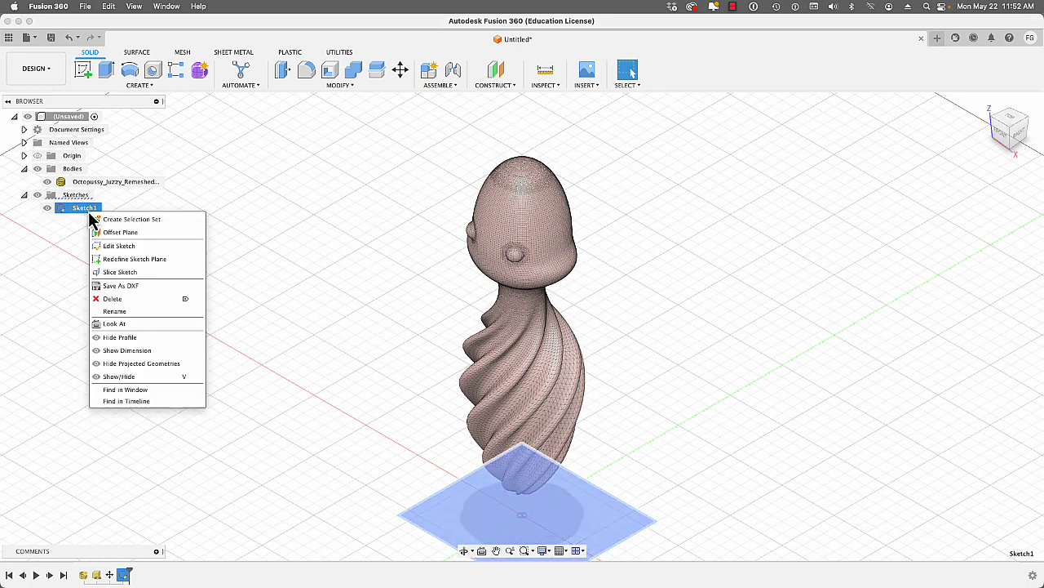
left_click(114, 246)
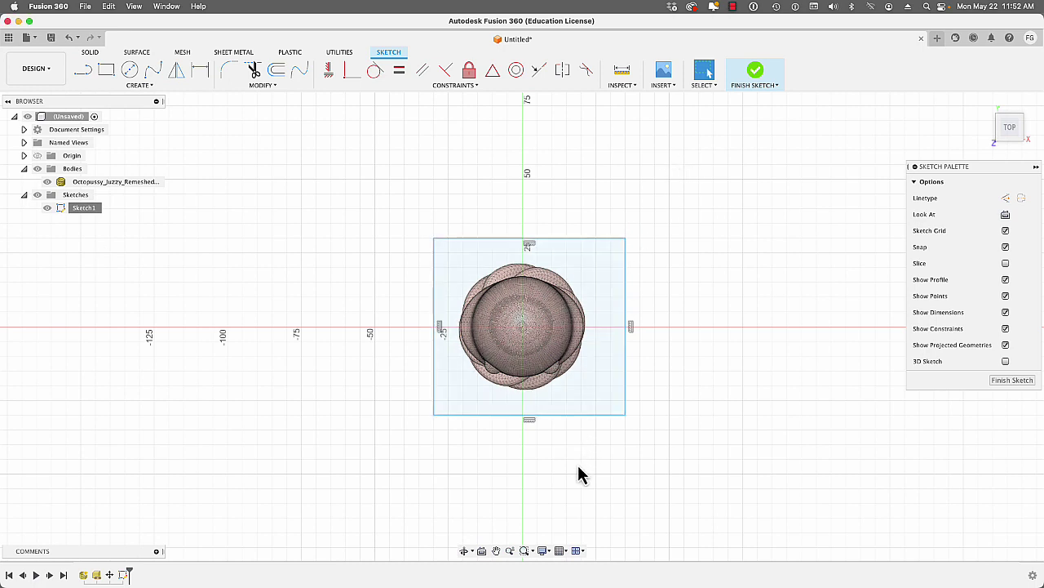
- Drag the rectangle corner to square the base around the octopus and finish the sketch
left_click(565, 552)
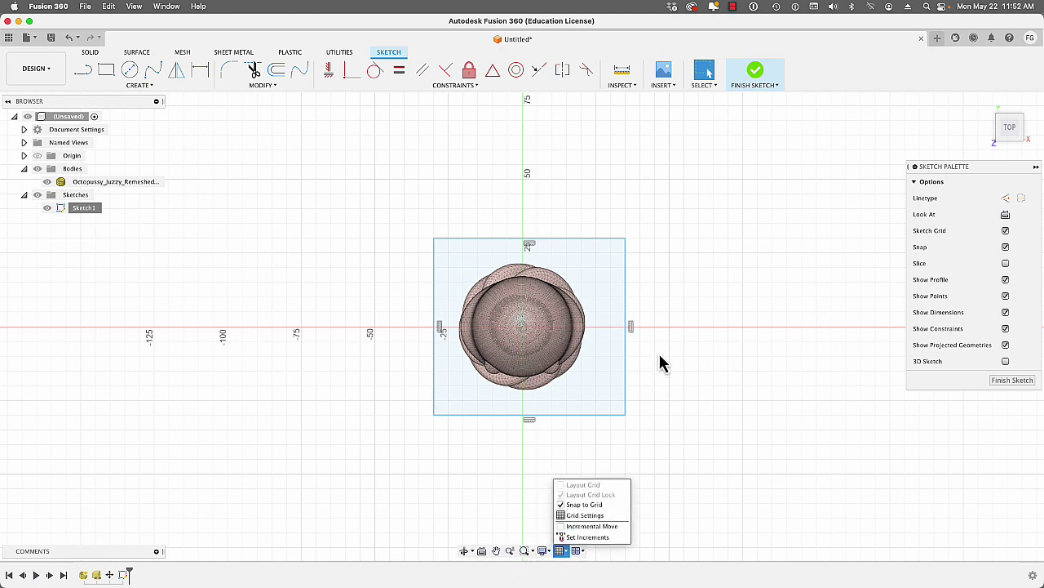
left_click(642, 247)
left_click_drag(625, 238, 613, 240)
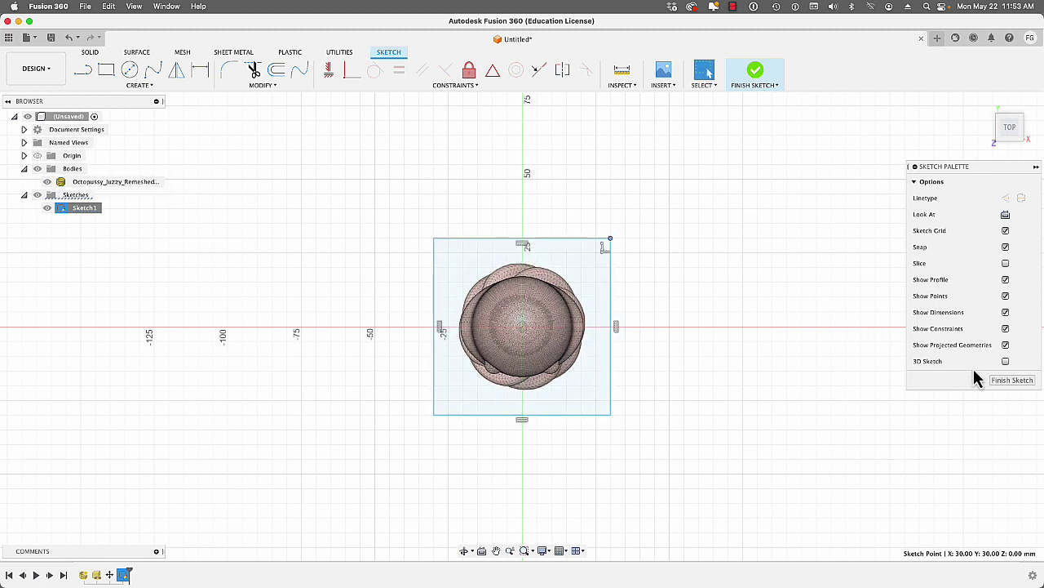
left_click(1012, 380)
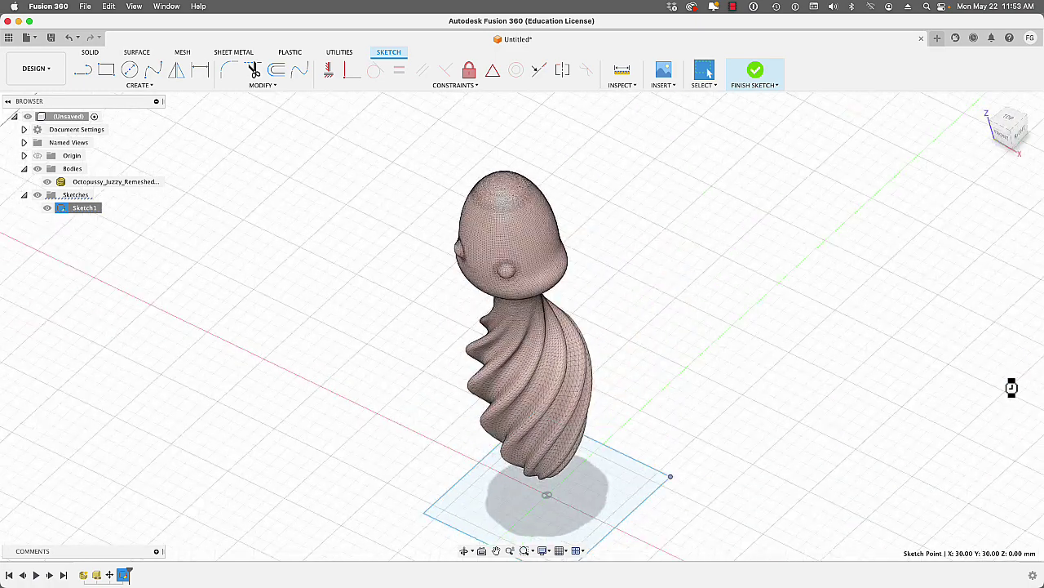
middle_click_drag(636, 432, 617, 359)
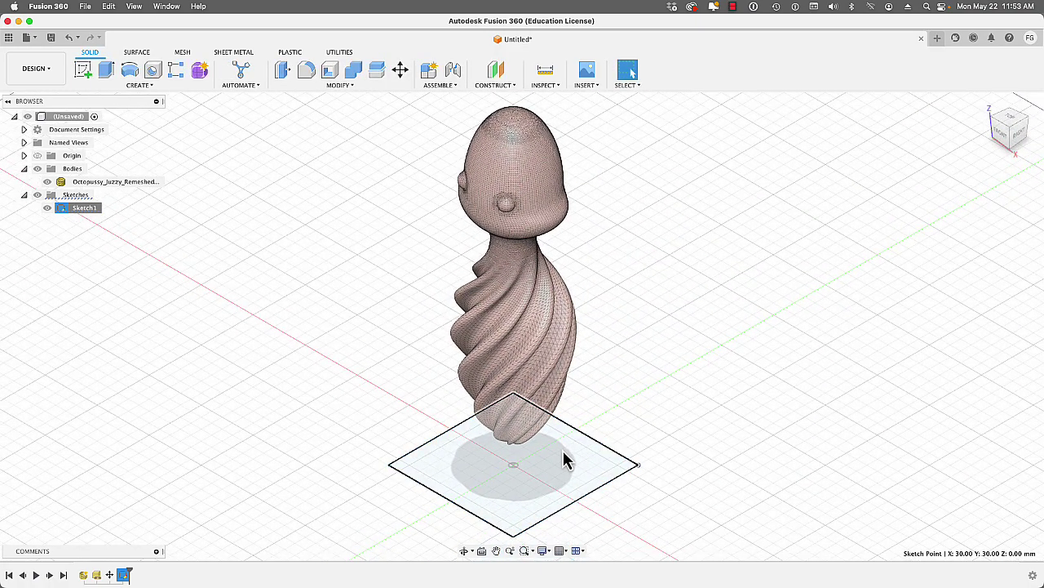
- Extrude the square profile 157 mm up into a new block enclosing the octopus
left_click(566, 462)
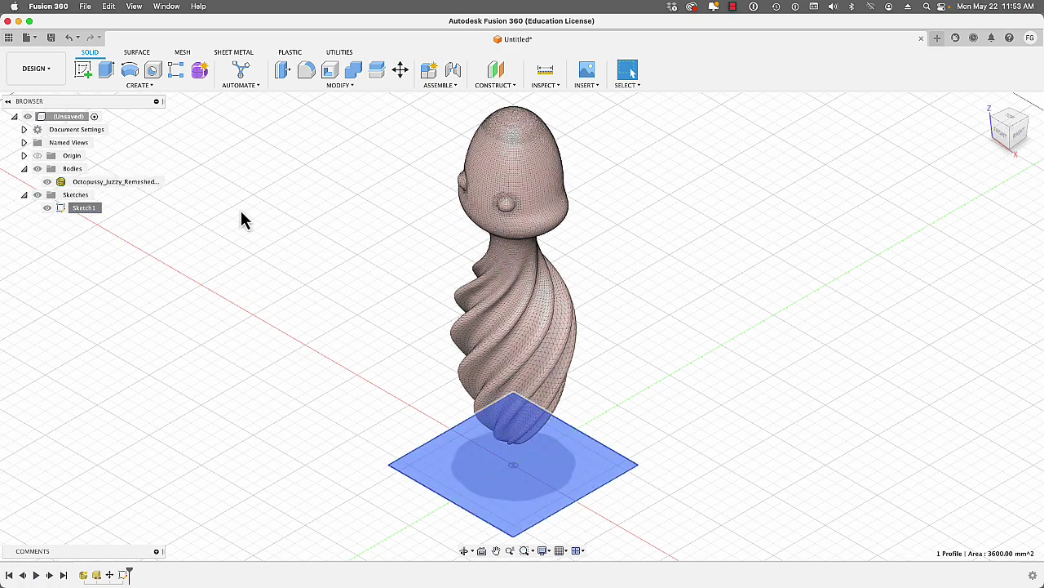
left_click(148, 84)
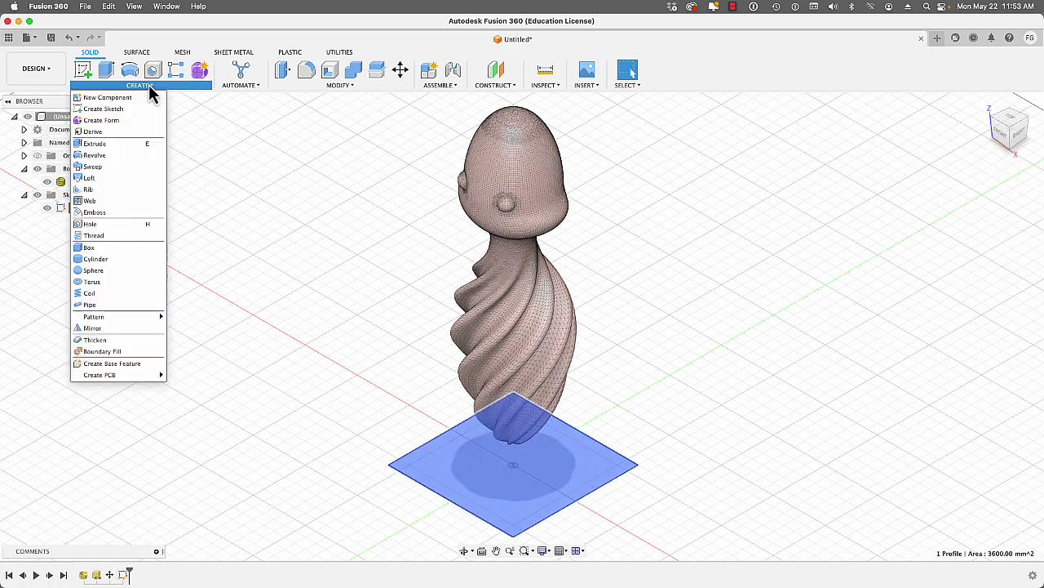
left_click(95, 143)
key("Delete")
key("e")
left_click(543, 481)
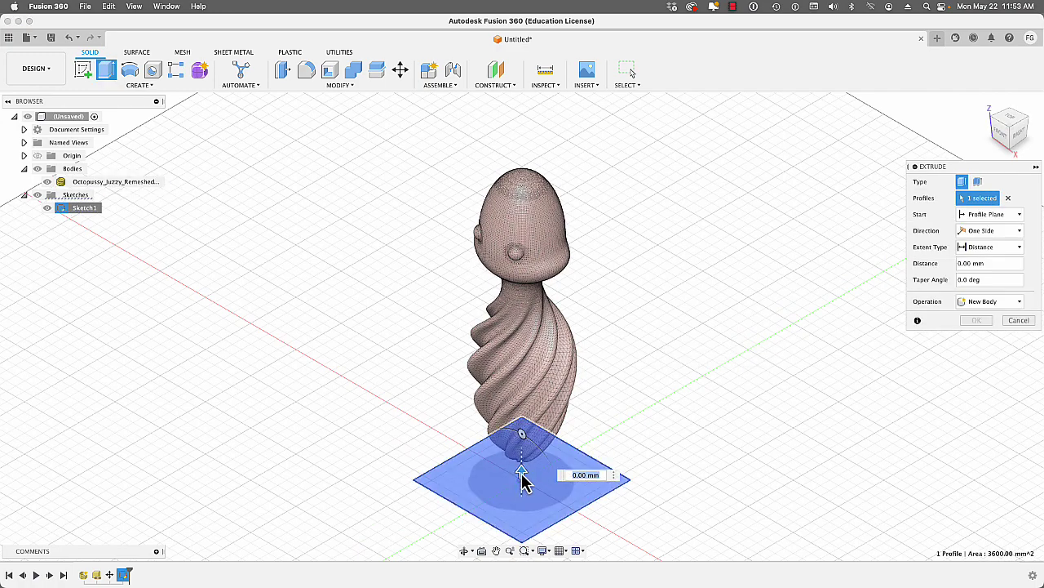
left_click_drag(525, 477, 506, 170)
left_click(596, 201)
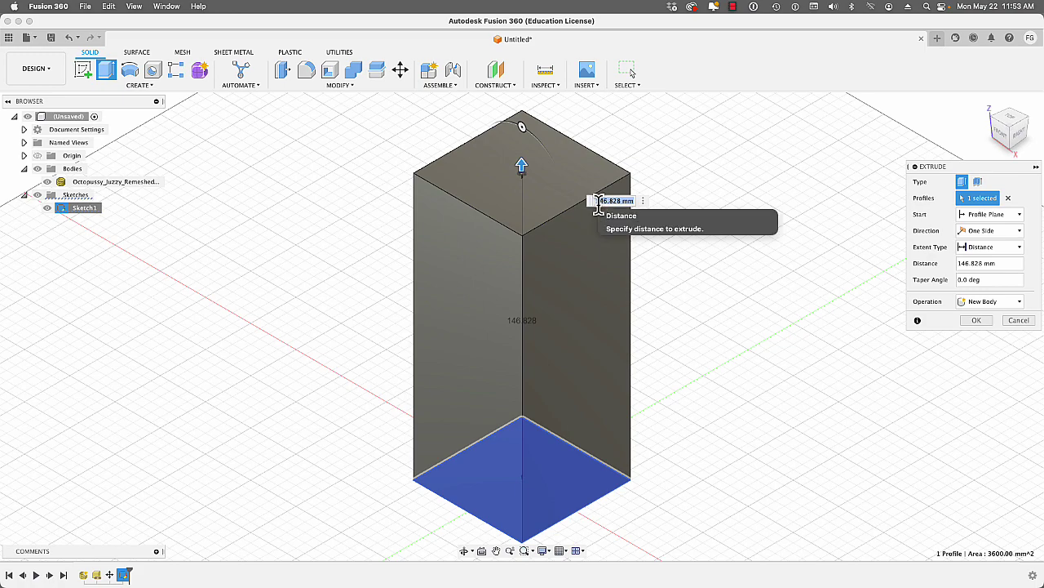
type("157")
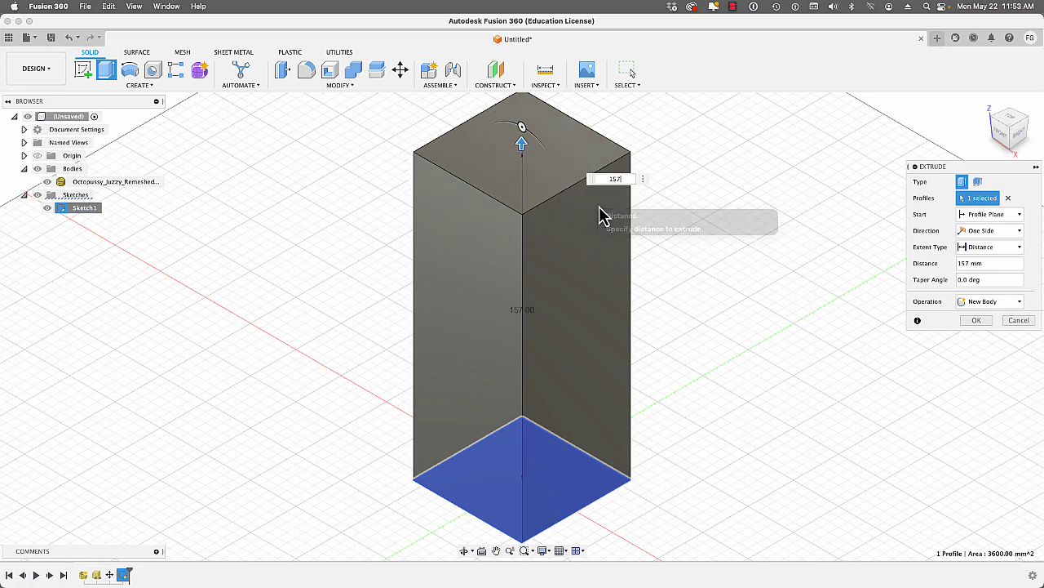
key("Return")
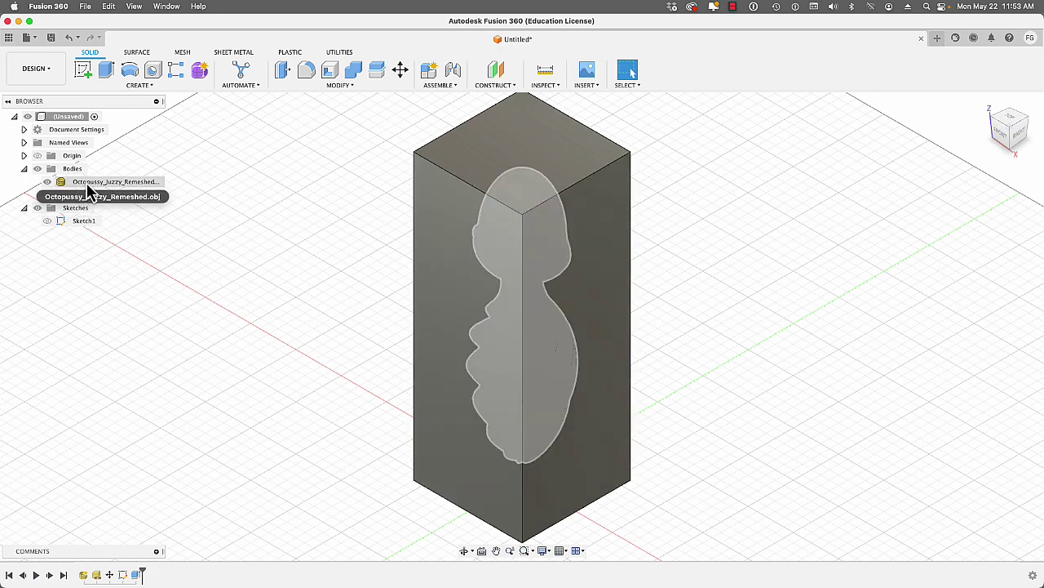
- Check the block from the Front and Right views, then return to Home
left_click(1011, 142)
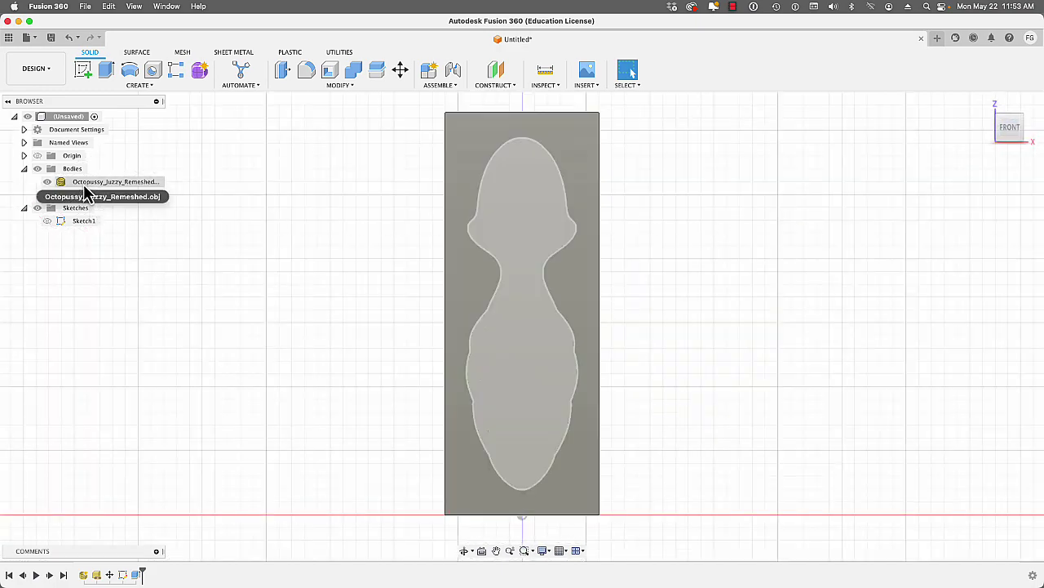
left_click_drag(1021, 132, 959, 150)
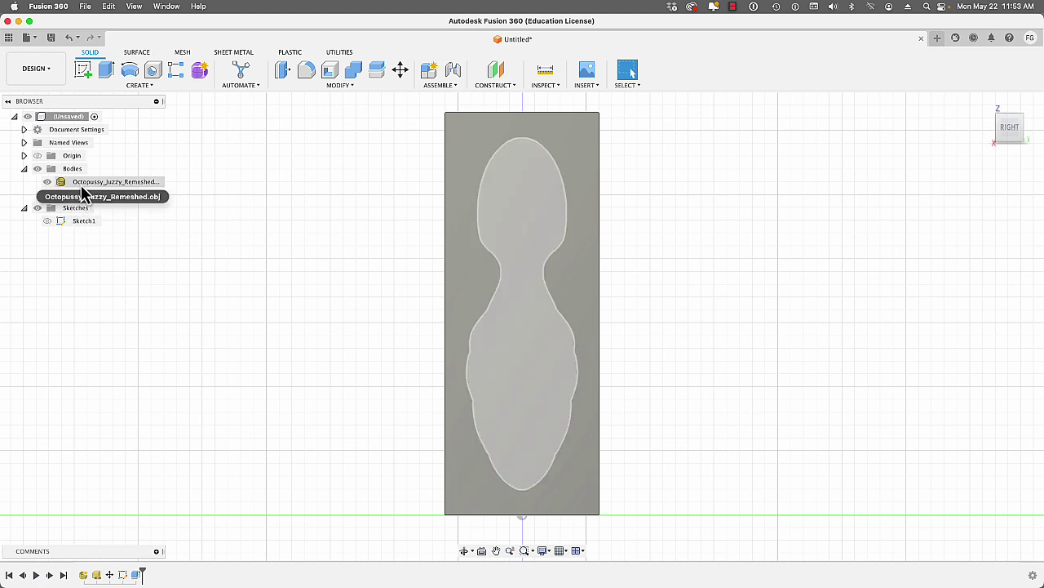
key("shift+F6")
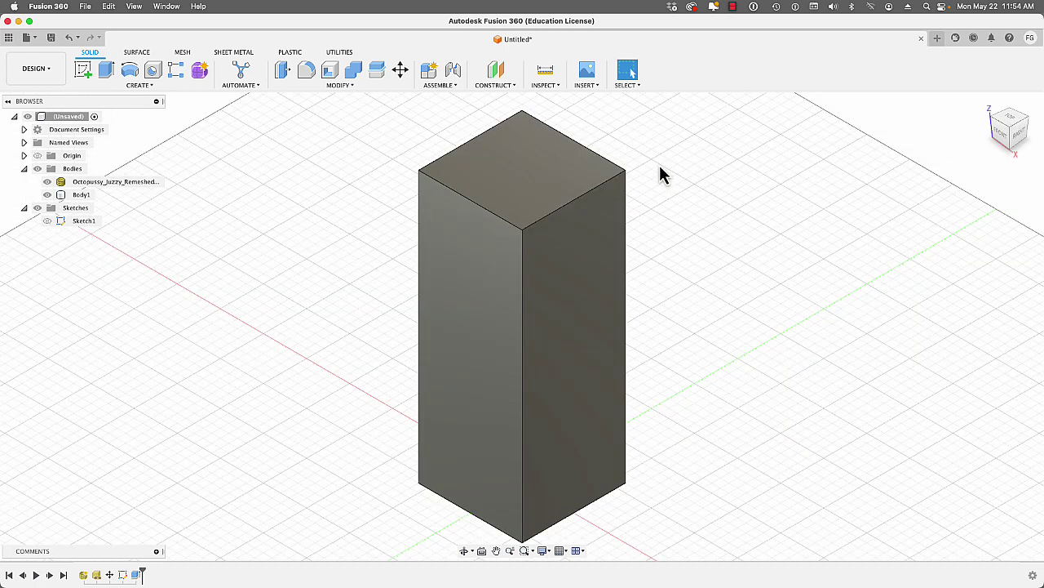
left_click(509, 169)
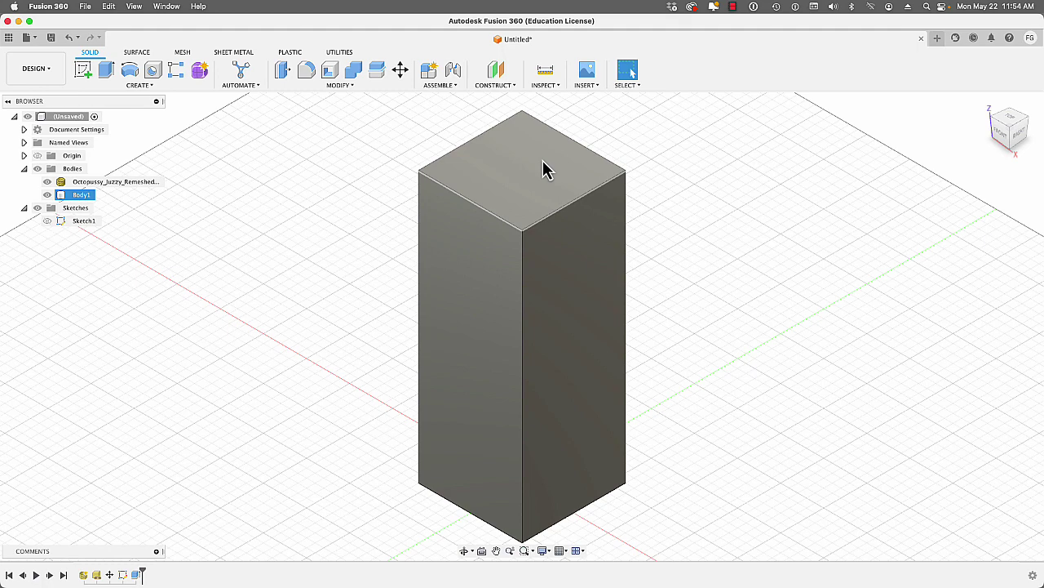
- Sketch a Ø40 mm circle centred on the block's top face and finish the sketch
left_click(632, 168)
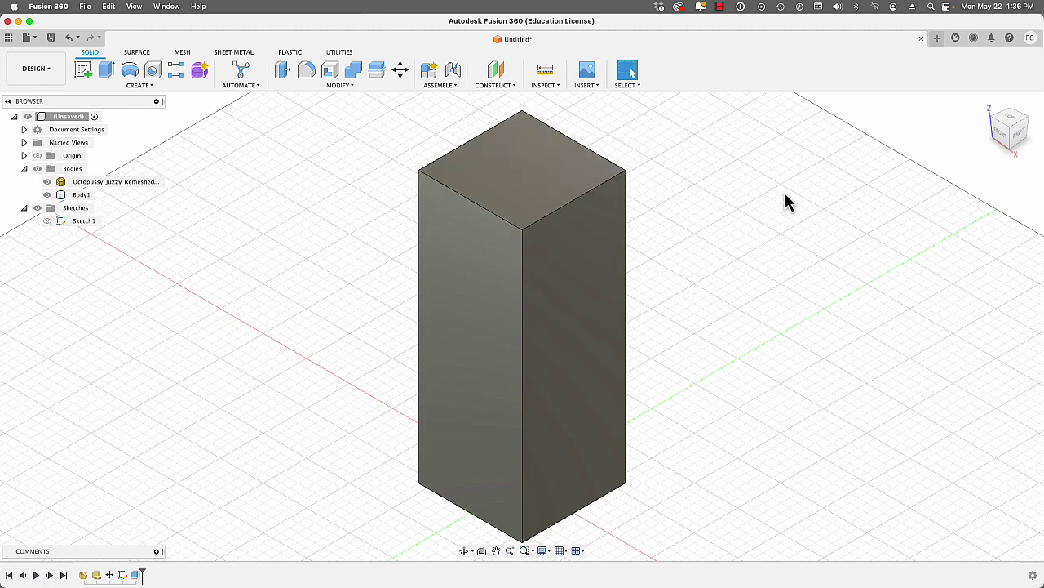
left_click(83, 72)
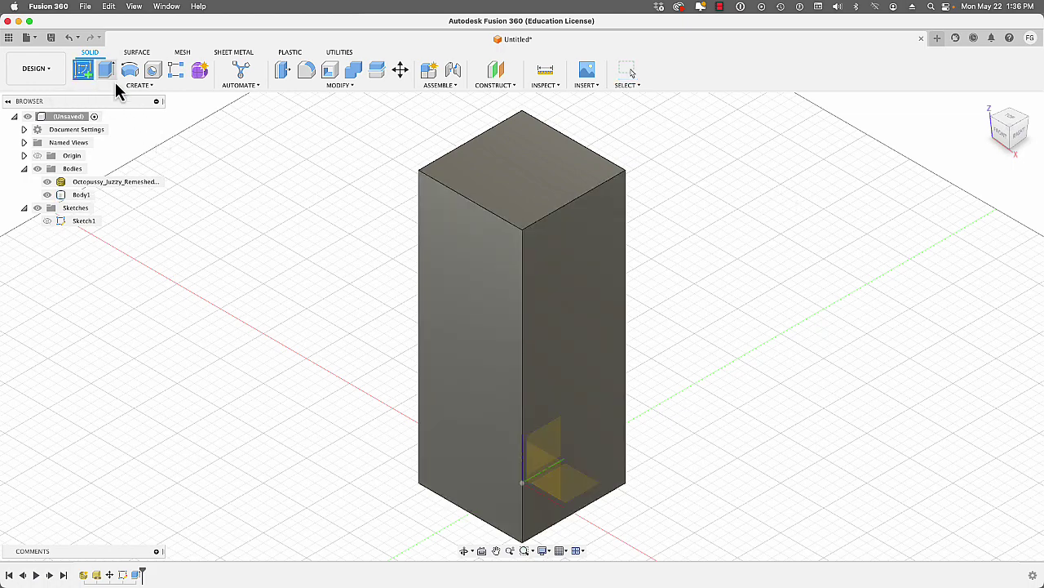
left_click(527, 181)
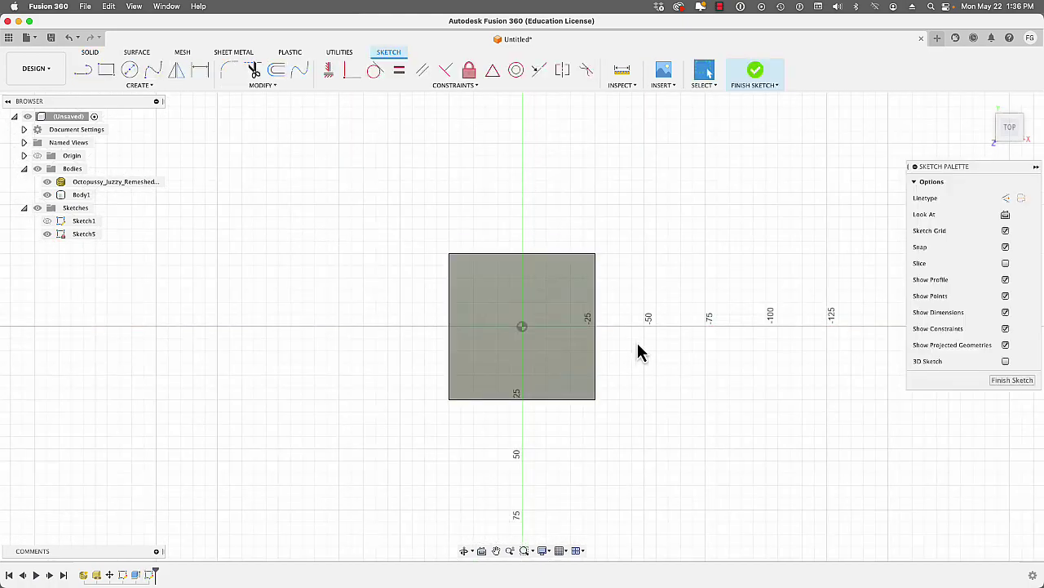
scroll(636, 349, "up", 3)
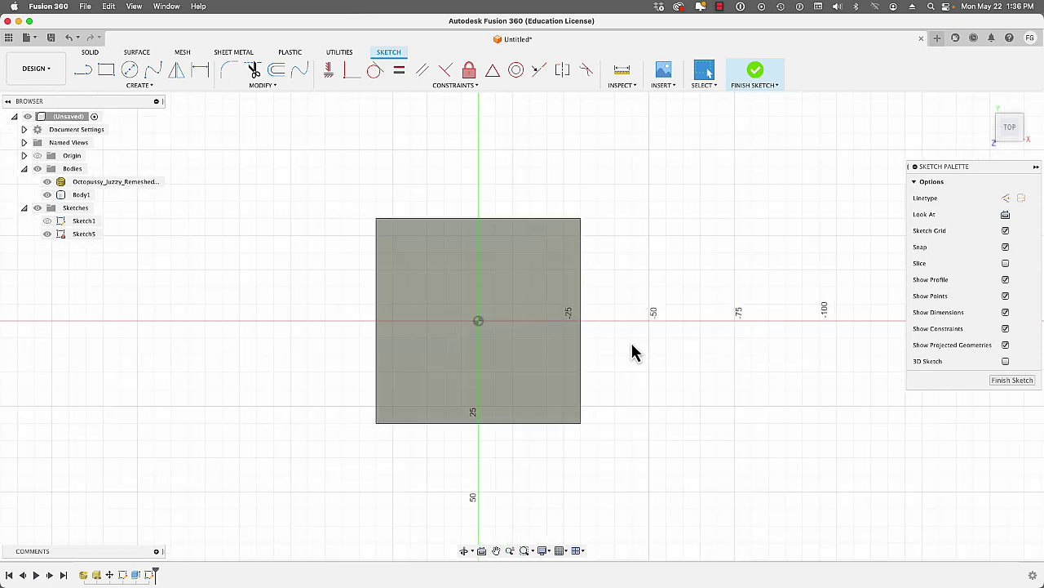
scroll(632, 352, "up", 3)
left_click(130, 71)
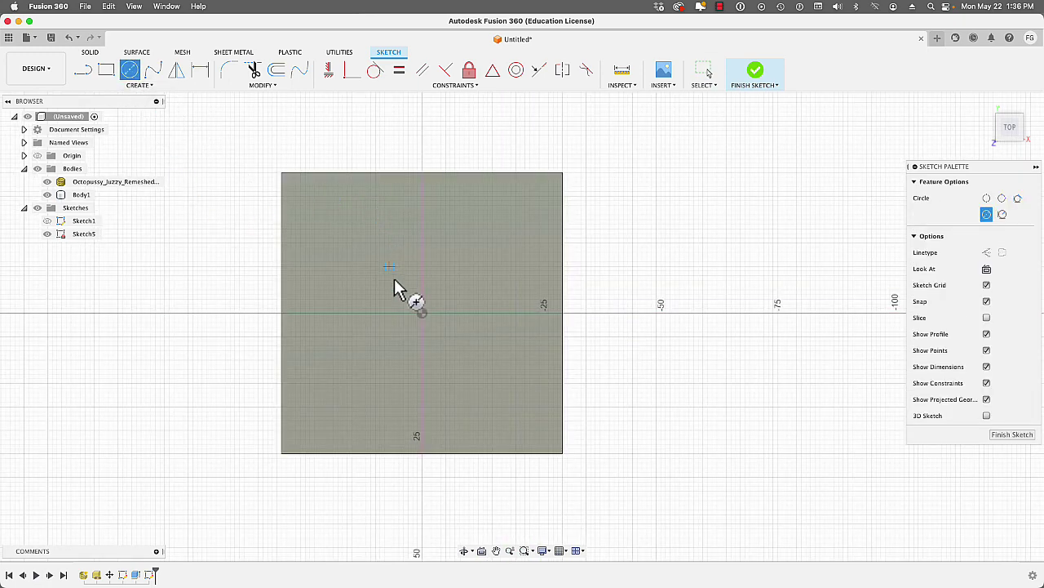
left_click(420, 312)
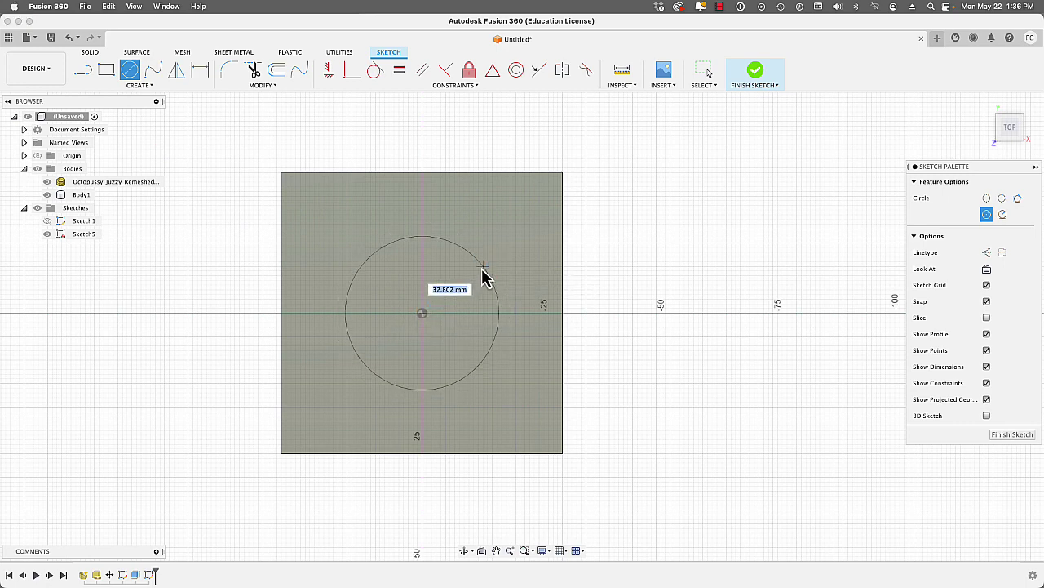
type("40")
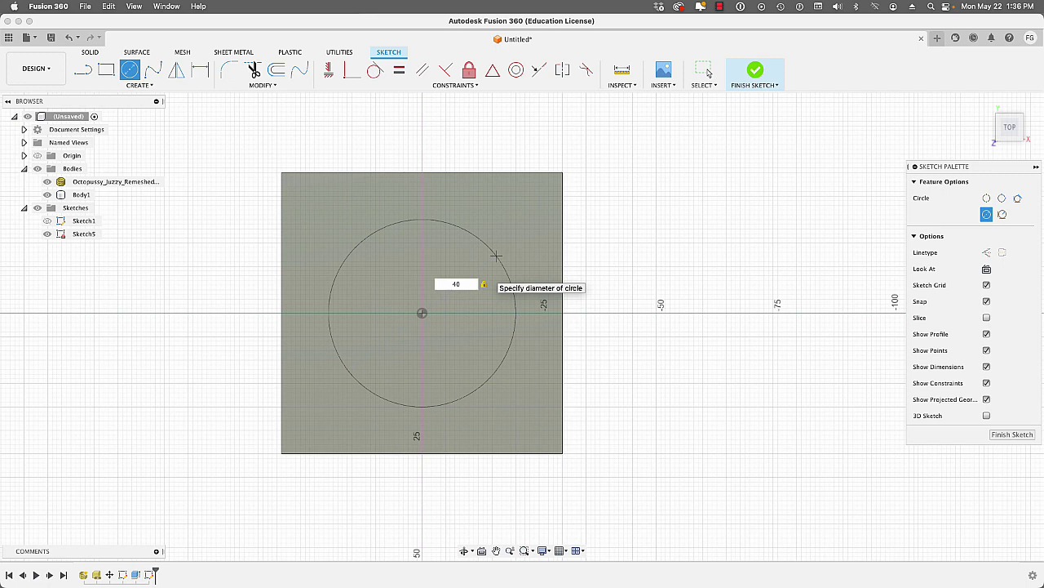
key("Return")
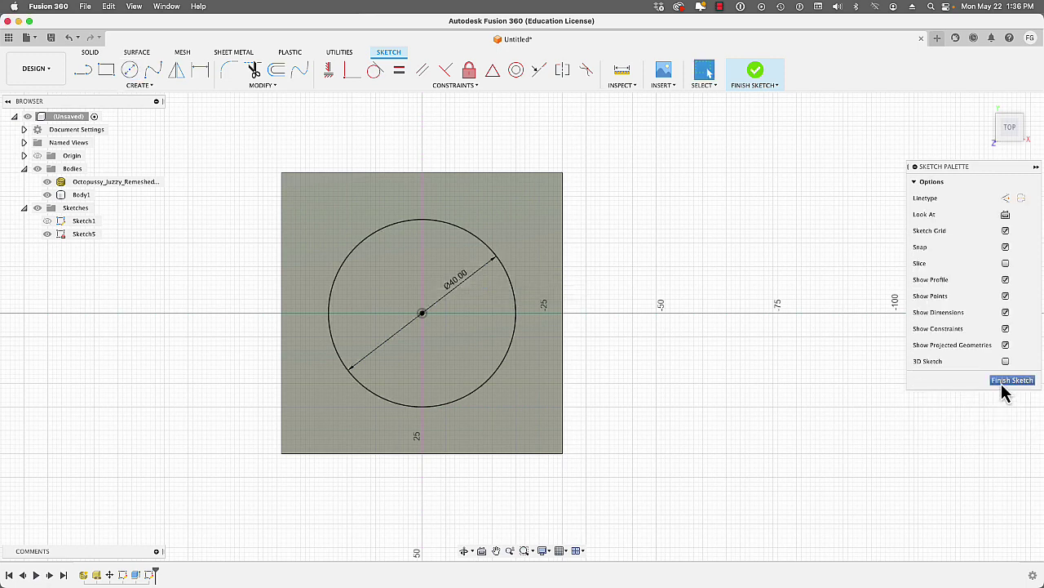
left_click(1004, 381)
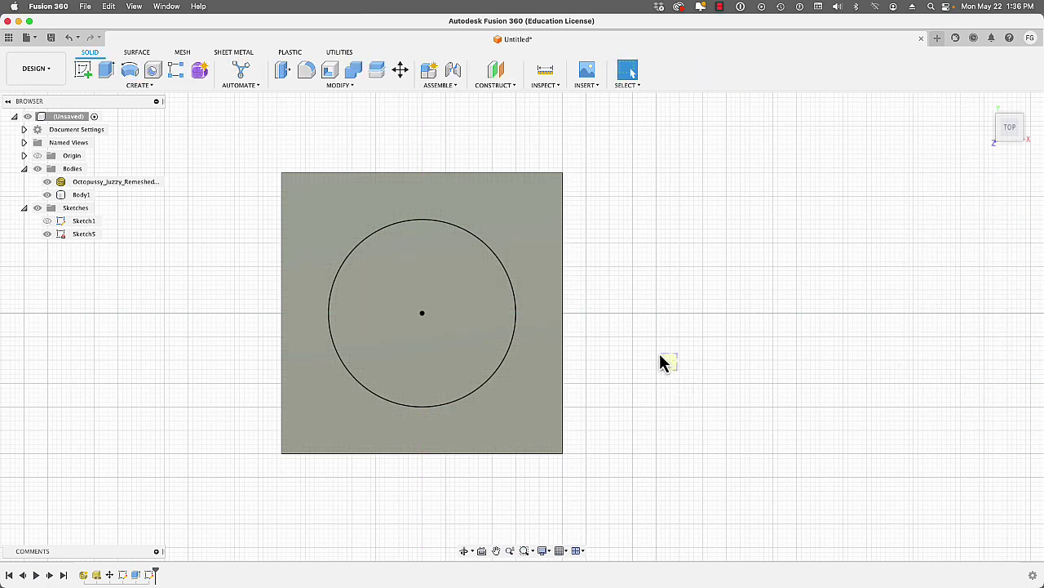
- Reframe the view on the top face and select the Ø40 mm circle profile
key("F6")
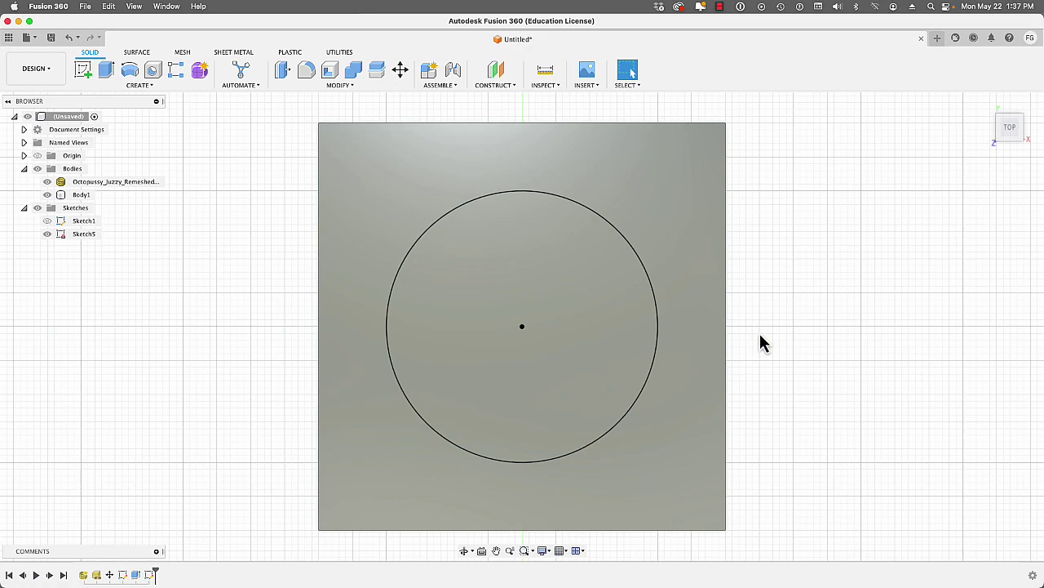
left_click(985, 103)
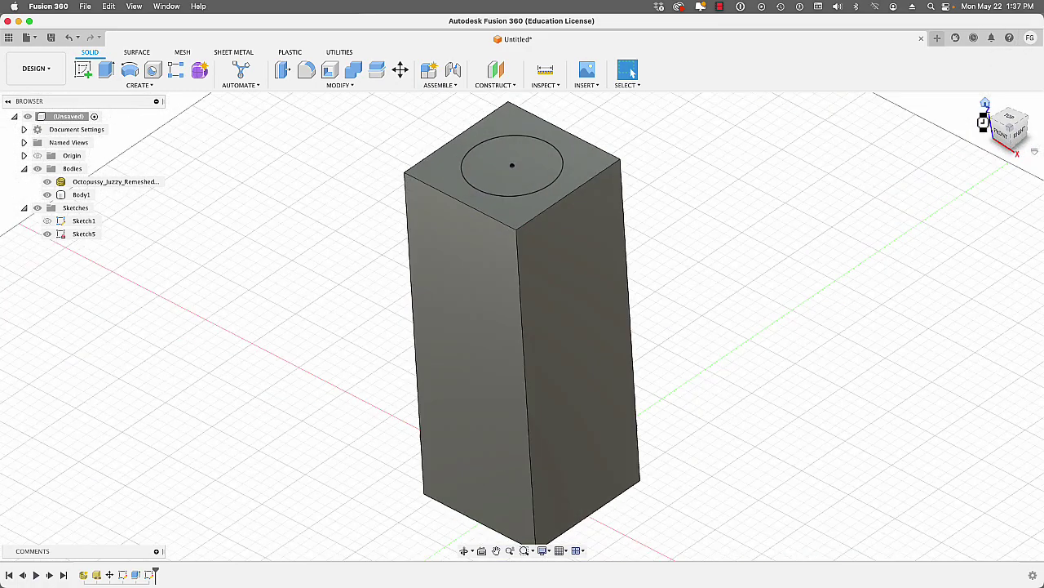
middle_click_drag(732, 176, 699, 310)
scroll(590, 303, "up", 3)
middle_click_drag(590, 302, 649, 239)
middle_click_drag(916, 126, 922, 143, "shift")
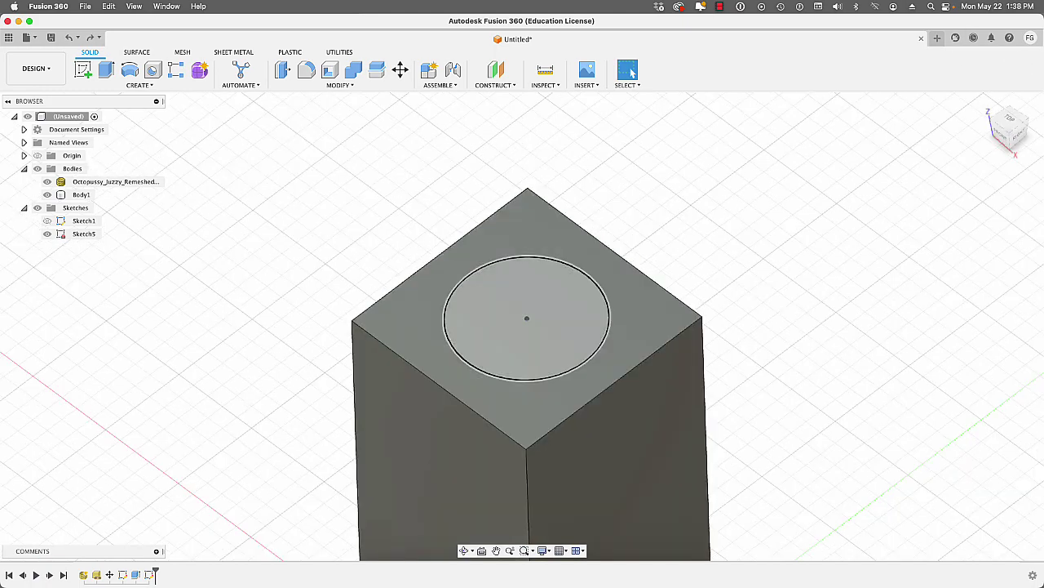
left_click(526, 334)
left_click(141, 85)
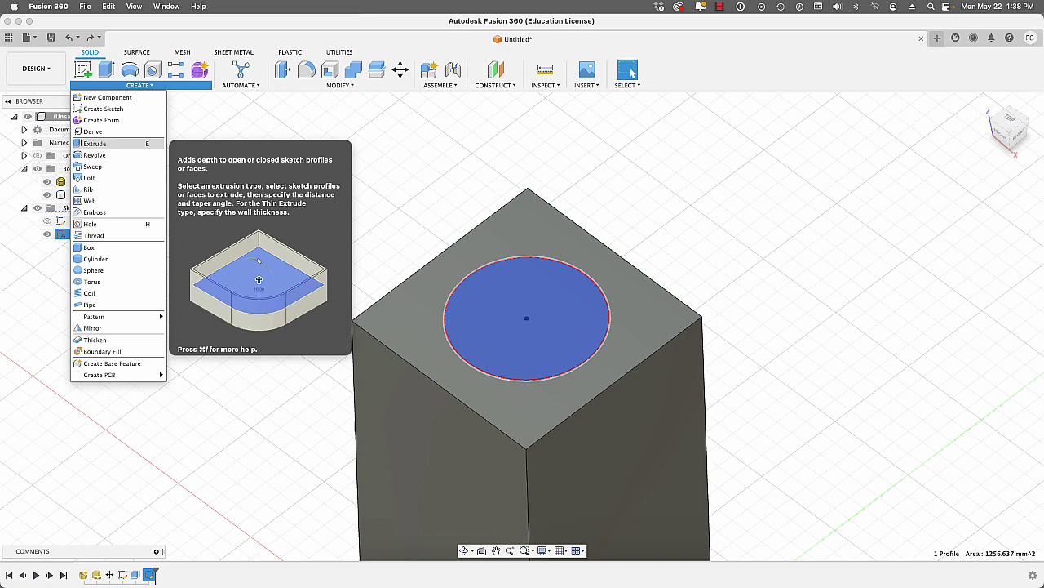
left_click(95, 143)
left_click_drag(527, 323, 529, 360)
key("Tab")
type("-50")
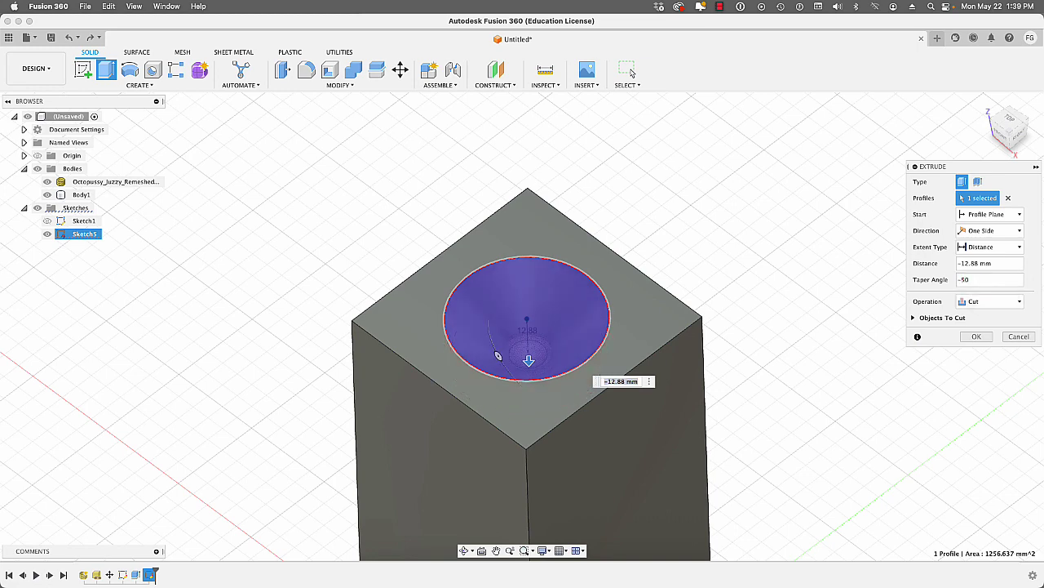
left_click_drag(532, 367, 531, 364)
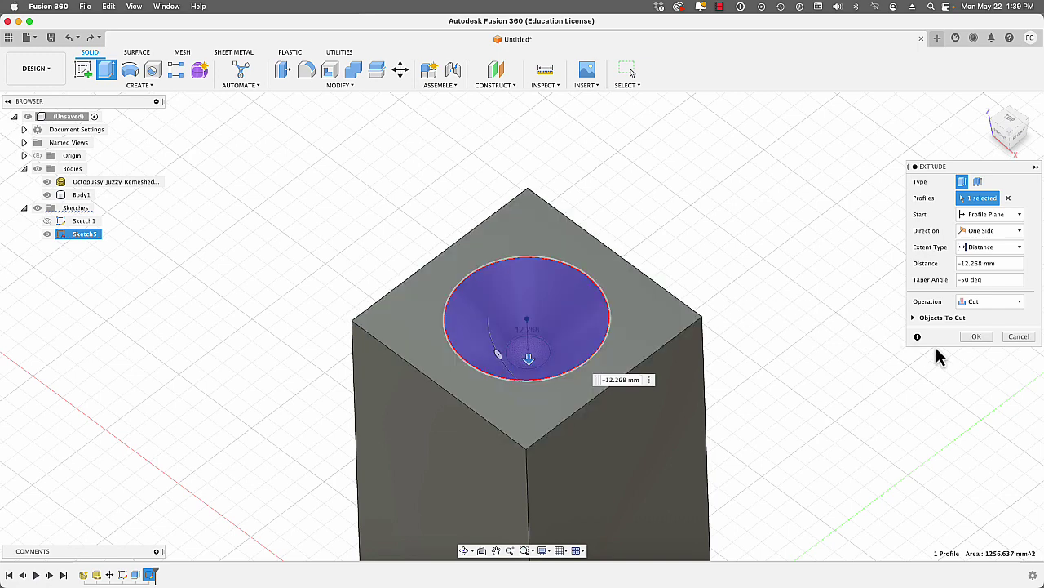
left_click(979, 338)
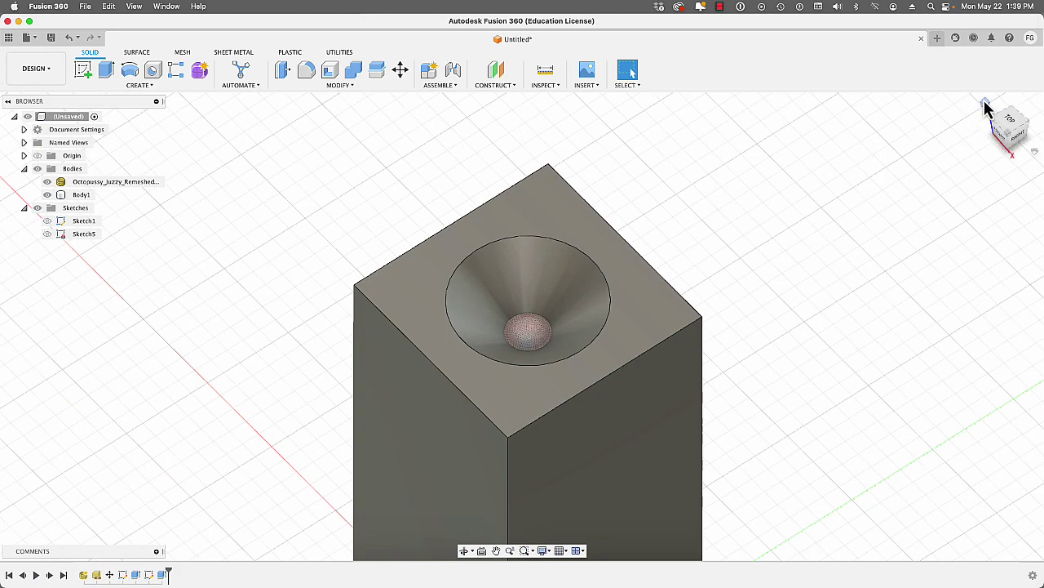
left_click(989, 109)
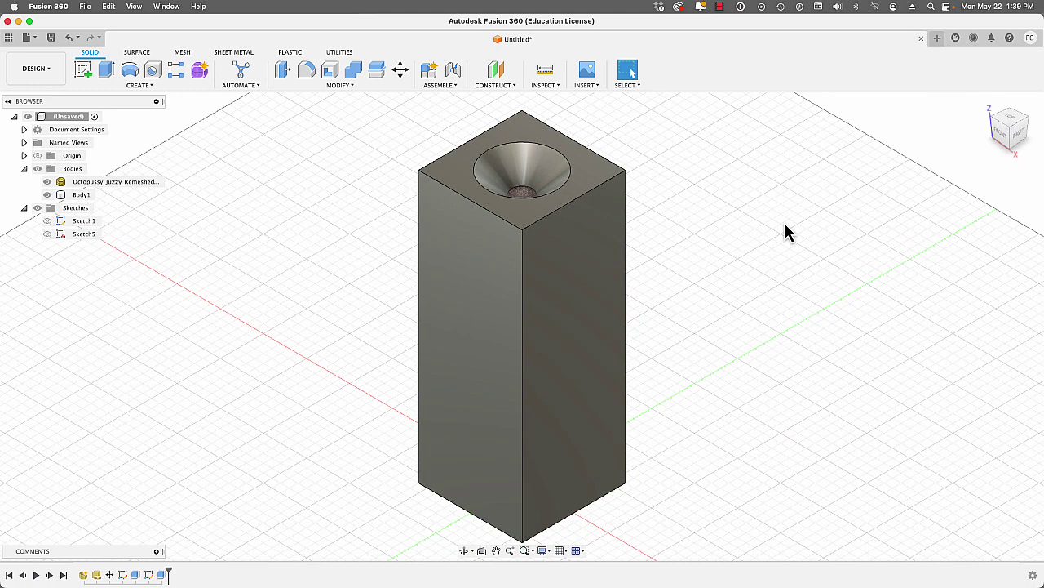
left_click(47, 195)
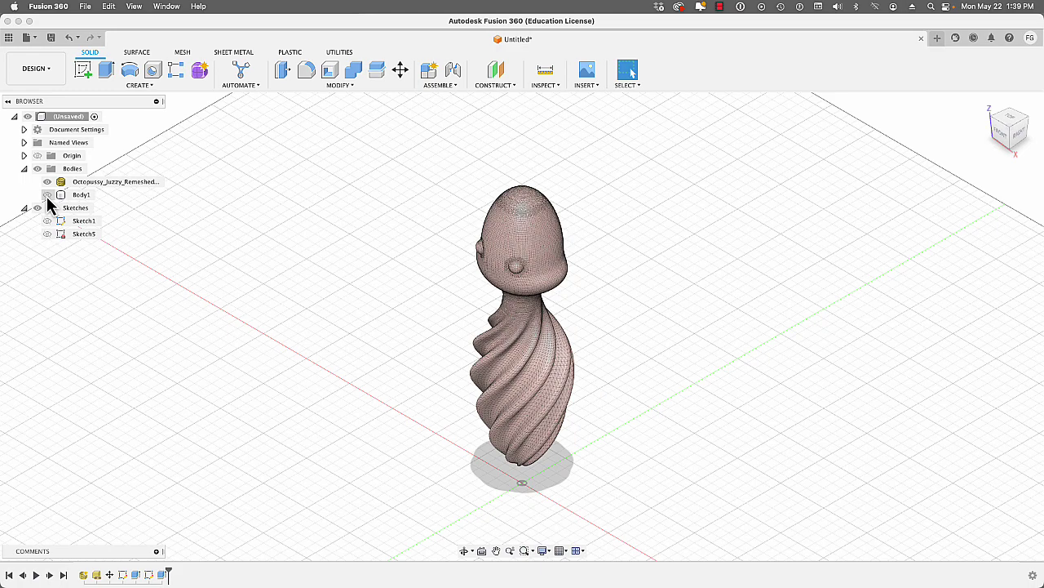
left_click(46, 195)
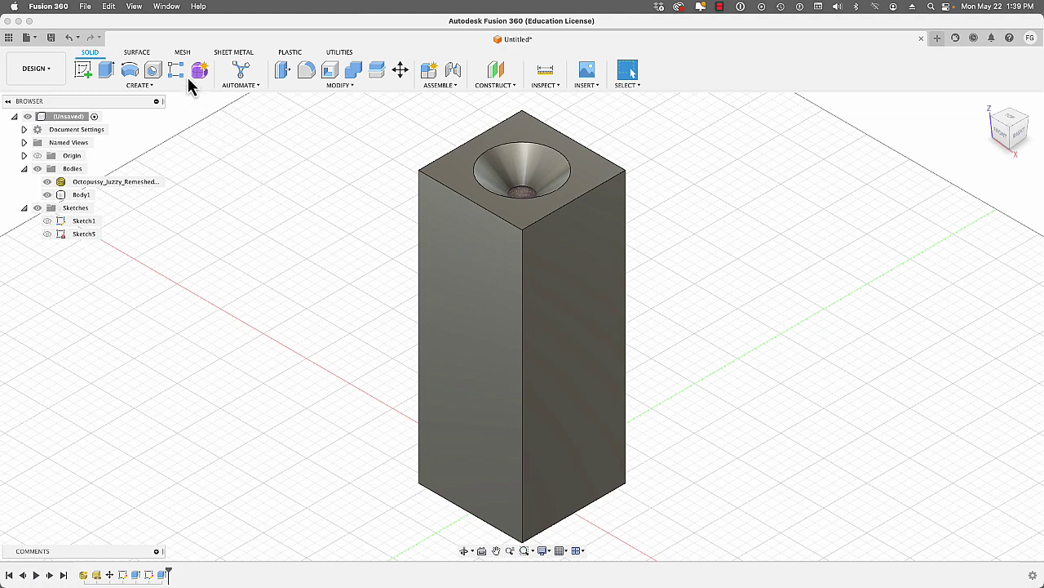
- Tessellate Body1 into a mesh body
left_click(182, 52)
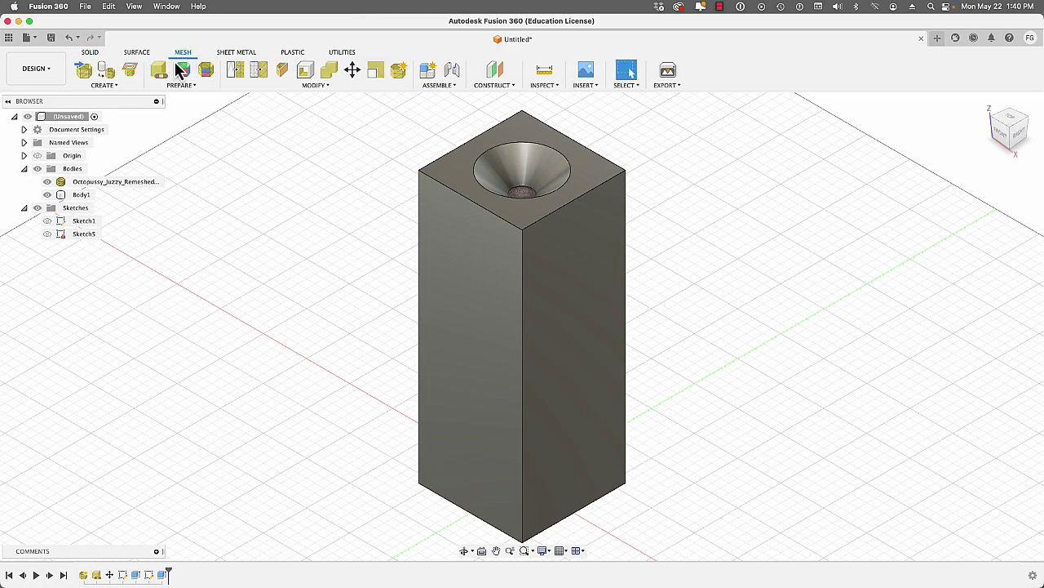
left_click(105, 86)
left_click(106, 108)
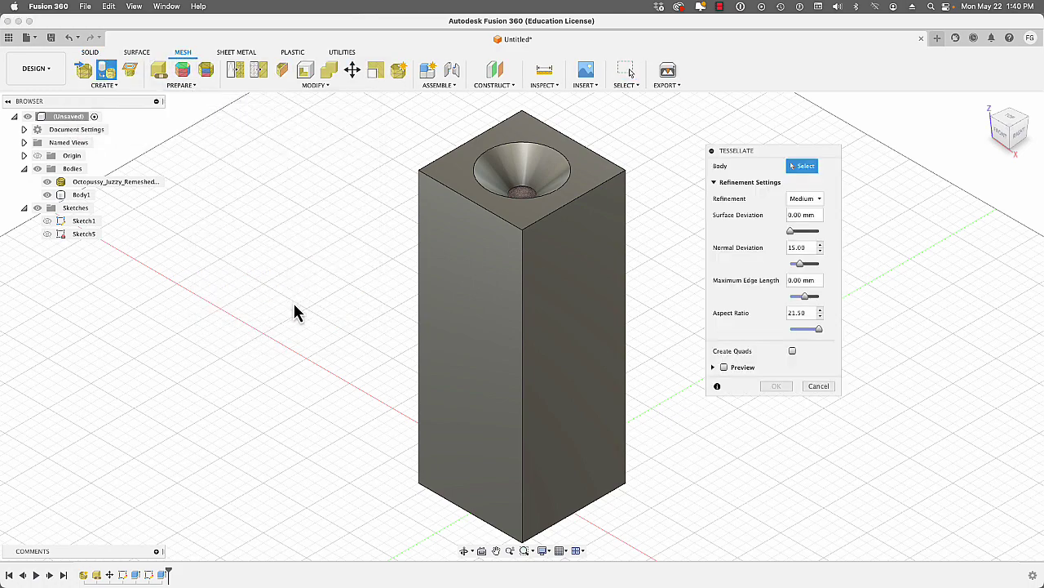
left_click(618, 225)
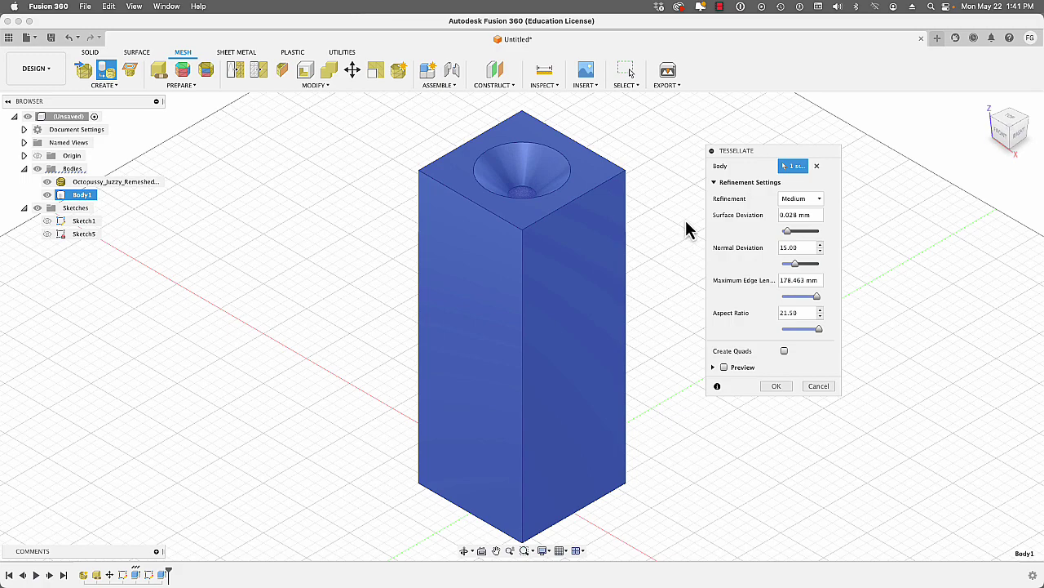
left_click(777, 388)
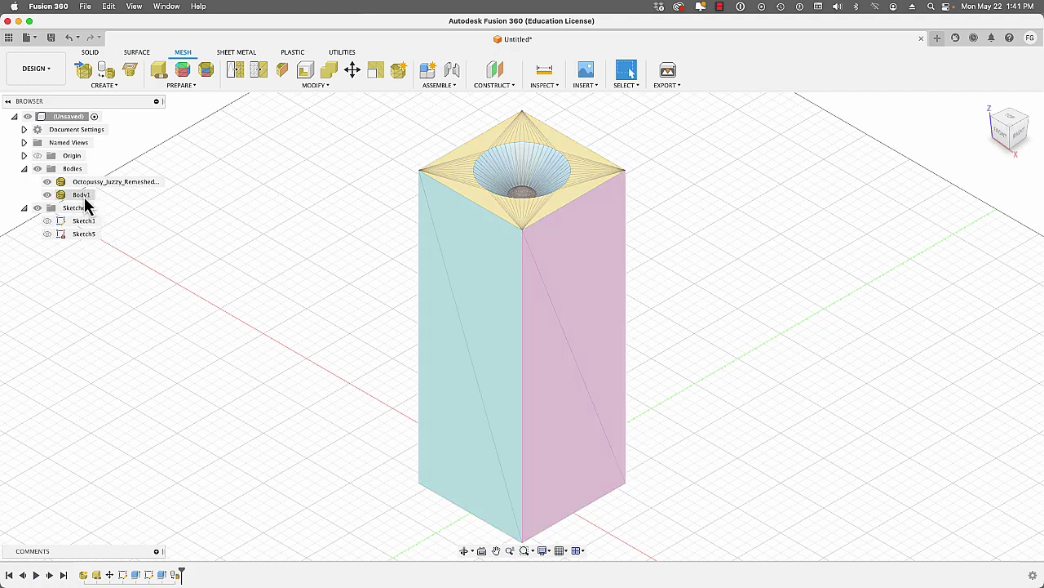
- Rename the mesh body to Mold_Box
left_click(86, 197)
type("Mold_Box")
key("Return")
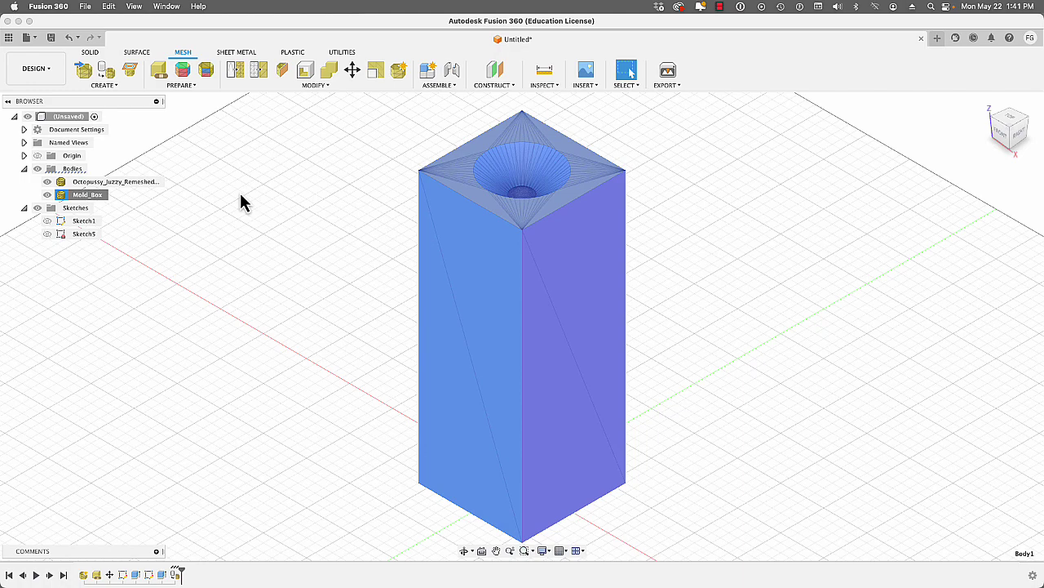
left_click(318, 87)
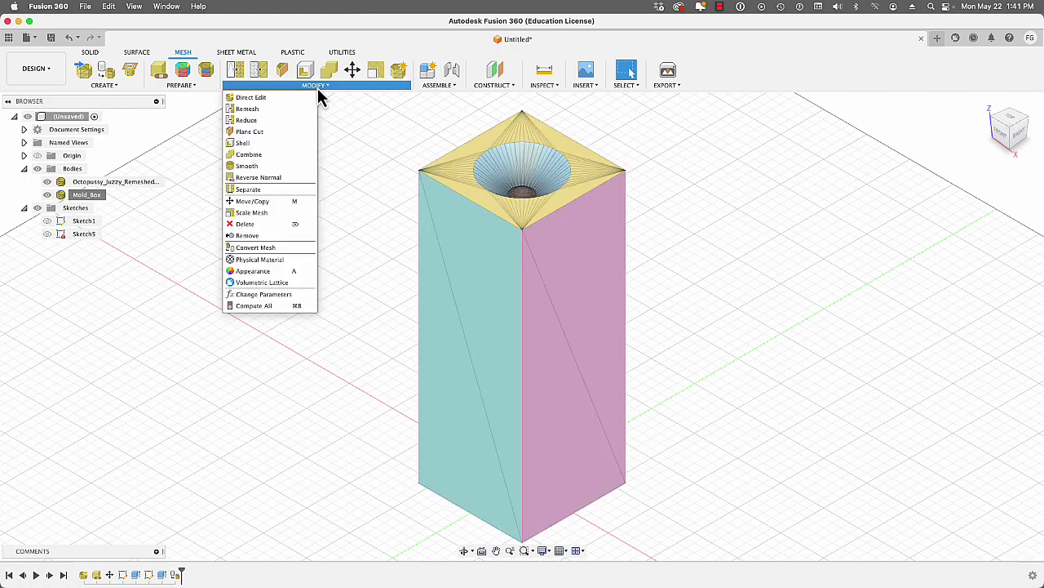
- Combine with Mold_Box as target and the octopus as tool, cutting and keeping tools
left_click(244, 156)
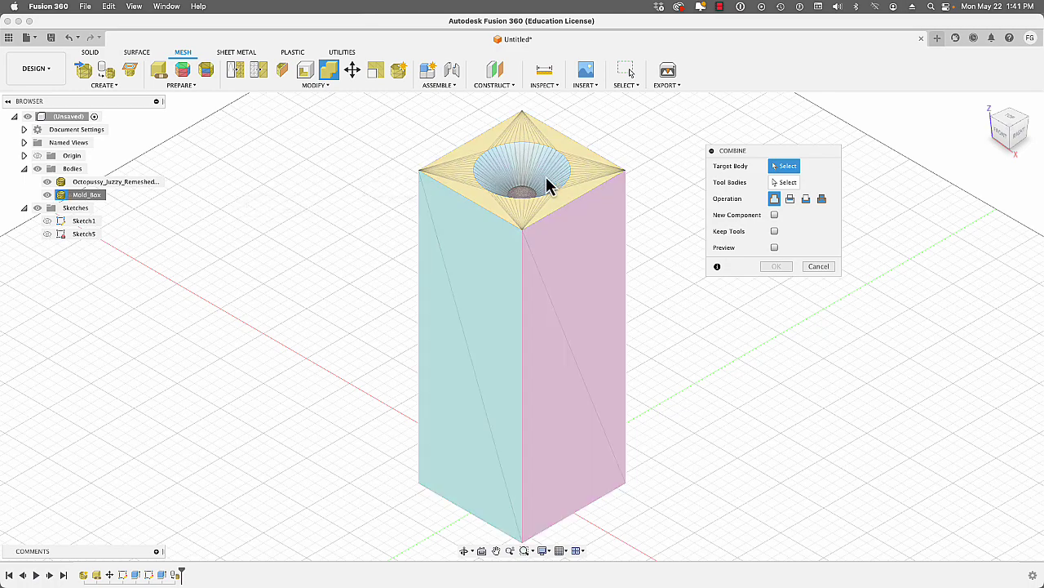
left_click(613, 179)
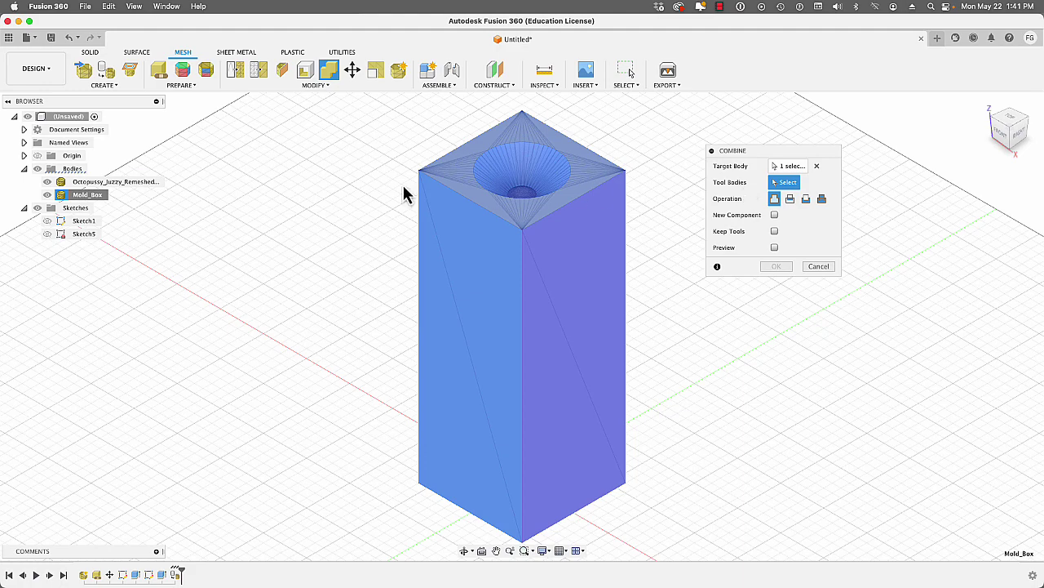
left_click(428, 196)
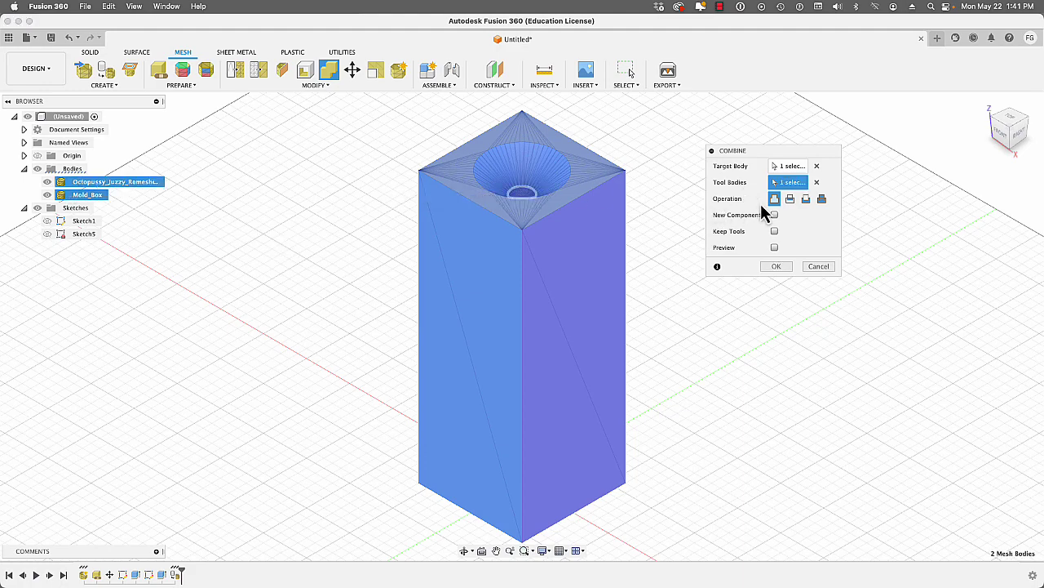
left_click(805, 201)
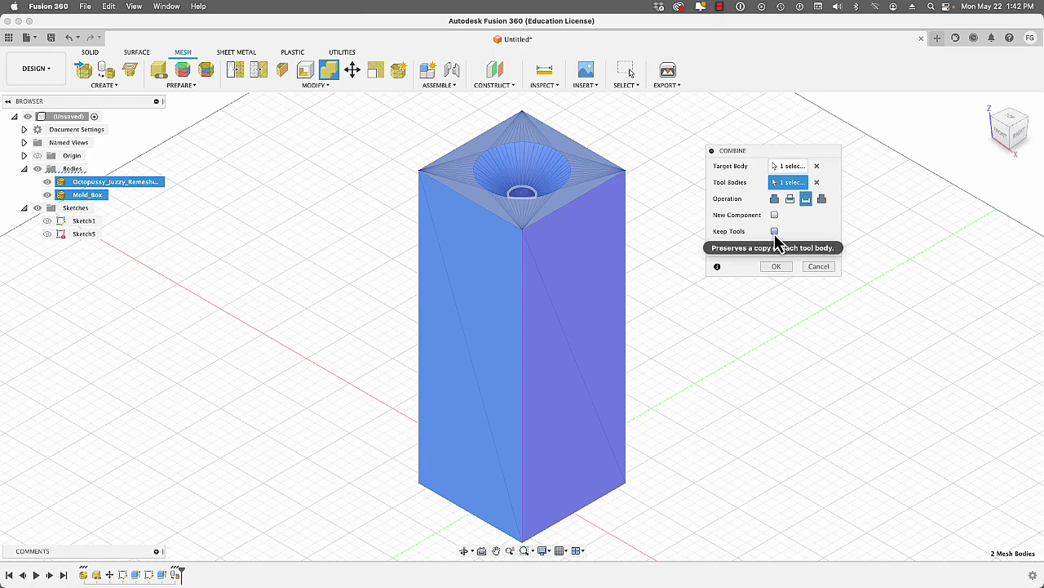
left_click(774, 232)
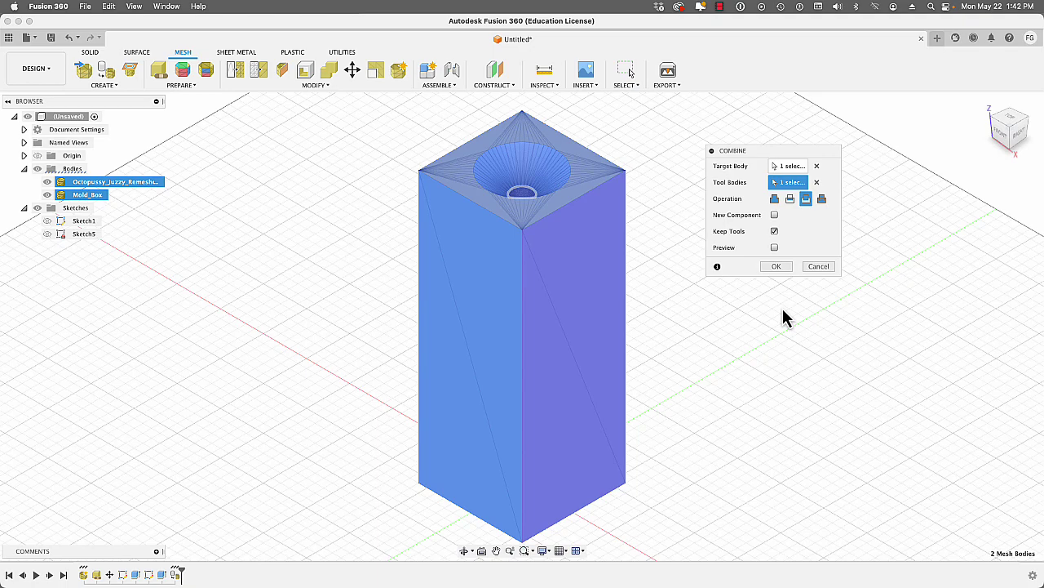
key("Return")
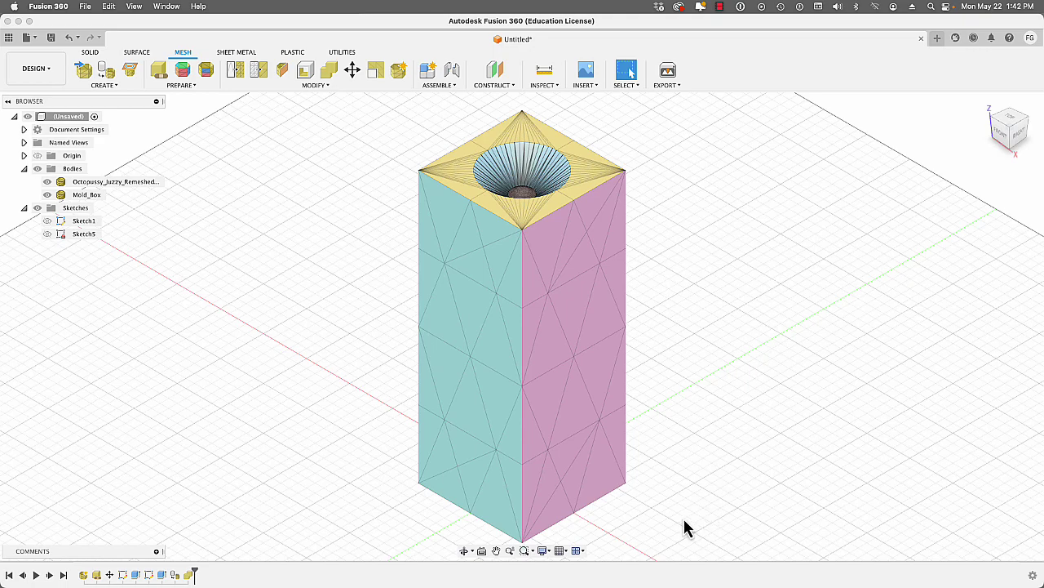
- Set the visual style to Shaded, without mesh triangle edges
left_click(548, 556)
mouse_move(567, 469)
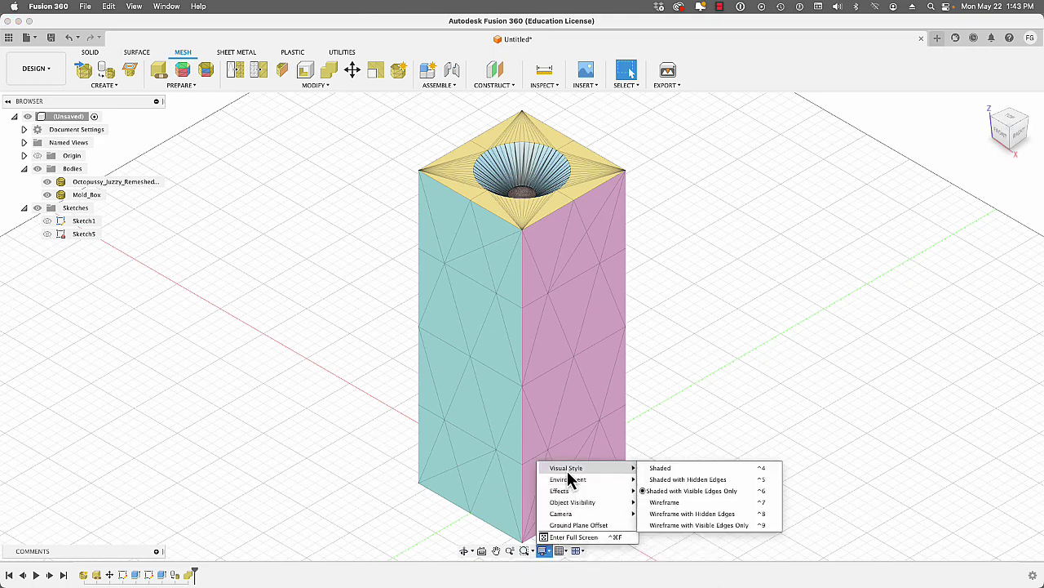
left_click(690, 470)
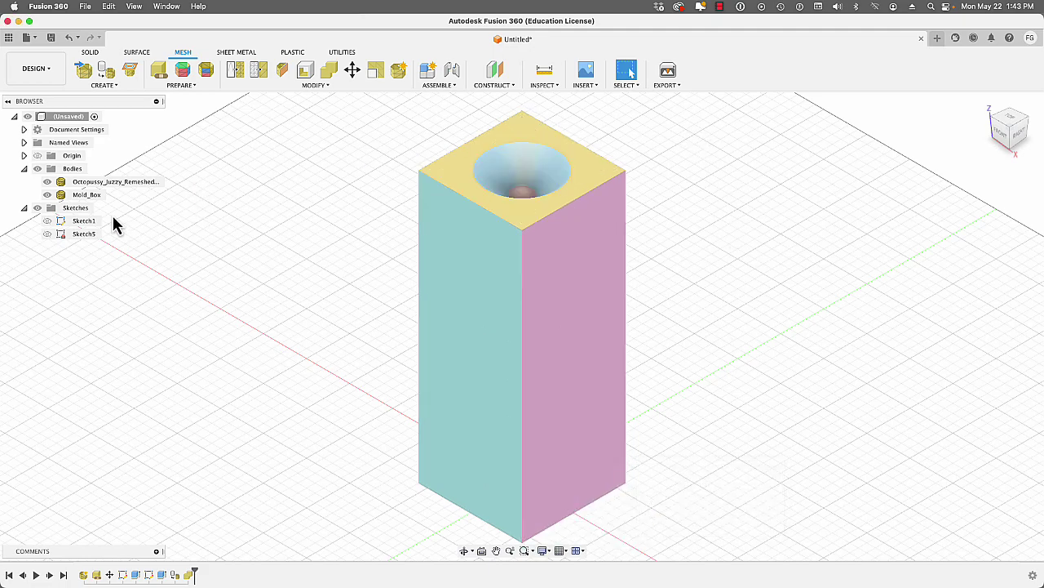
- Hide the Octopussy body in the browser
left_click(47, 186)
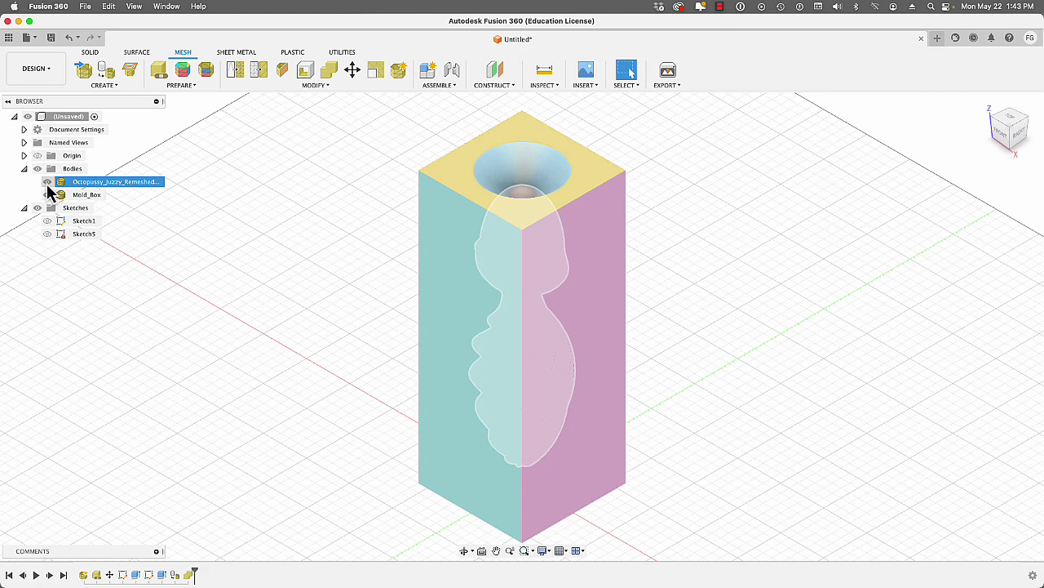
left_click(46, 182)
left_click(47, 182)
left_click(47, 182)
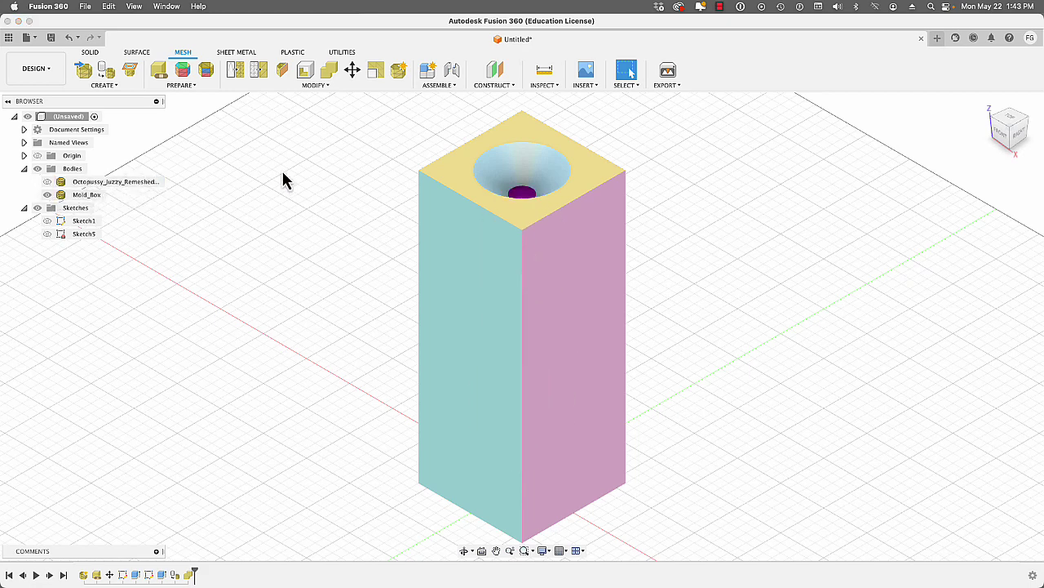
left_click(560, 85)
- Add a flipped, slightly offset section analysis through Mold_Box that exposes the octopus cavity
left_click(598, 202)
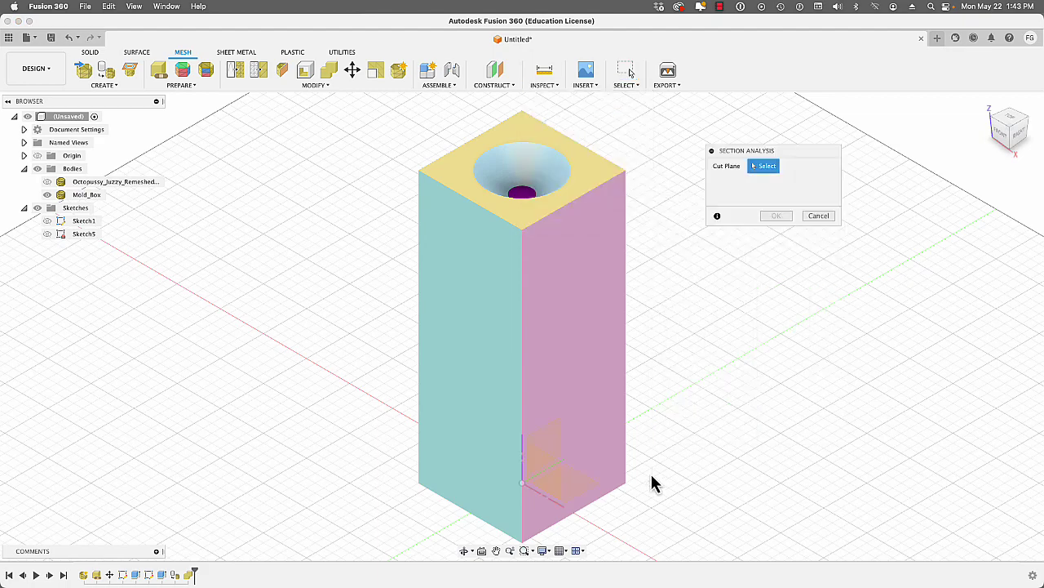
left_click(551, 475)
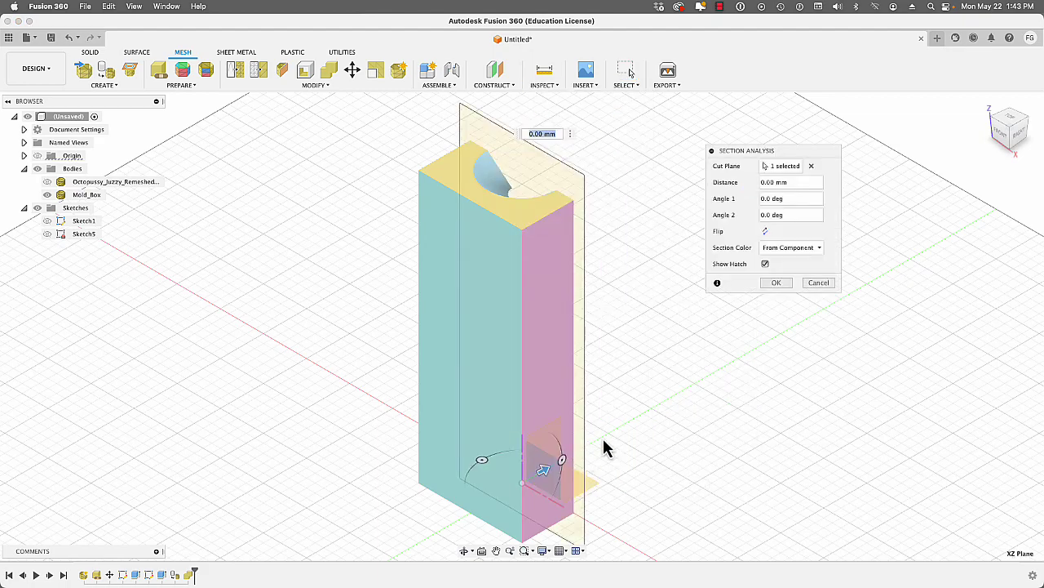
left_click(767, 234)
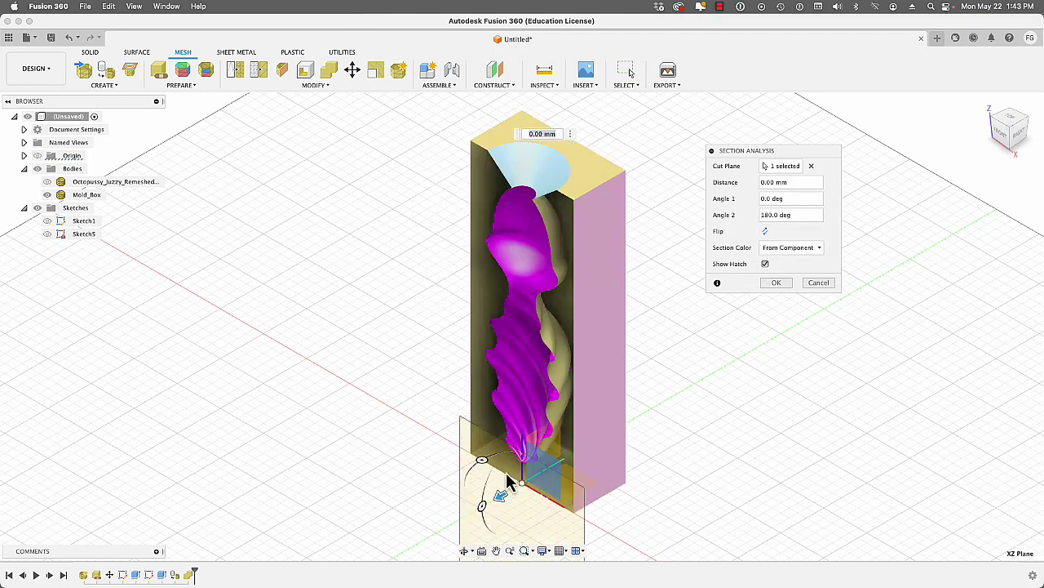
mouse_move(500, 495)
left_mouse_down()
mouse_move(478, 507)
mouse_move(522, 486)
mouse_move(507, 490)
left_mouse_up()
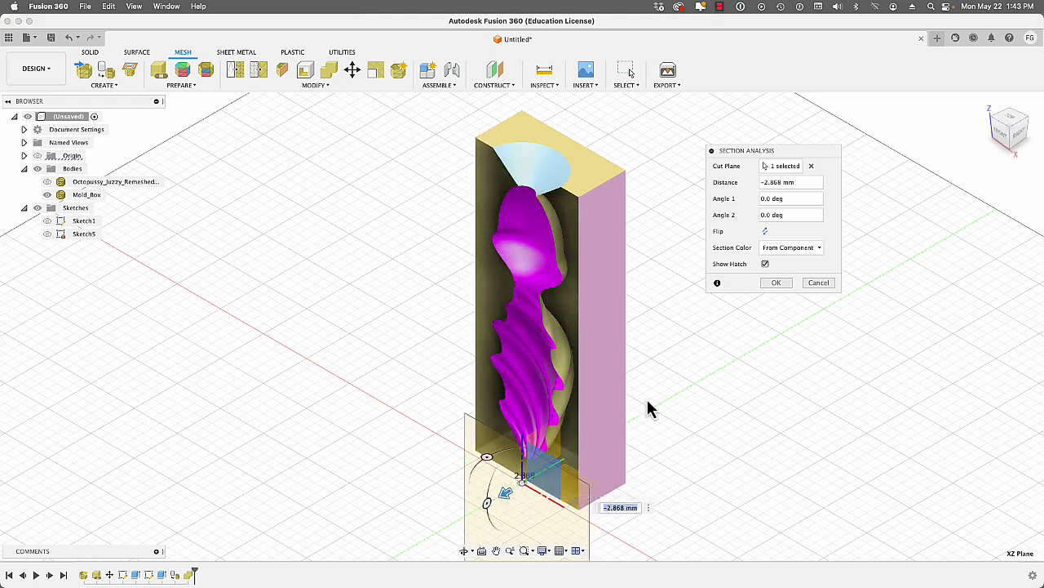
left_click(776, 283)
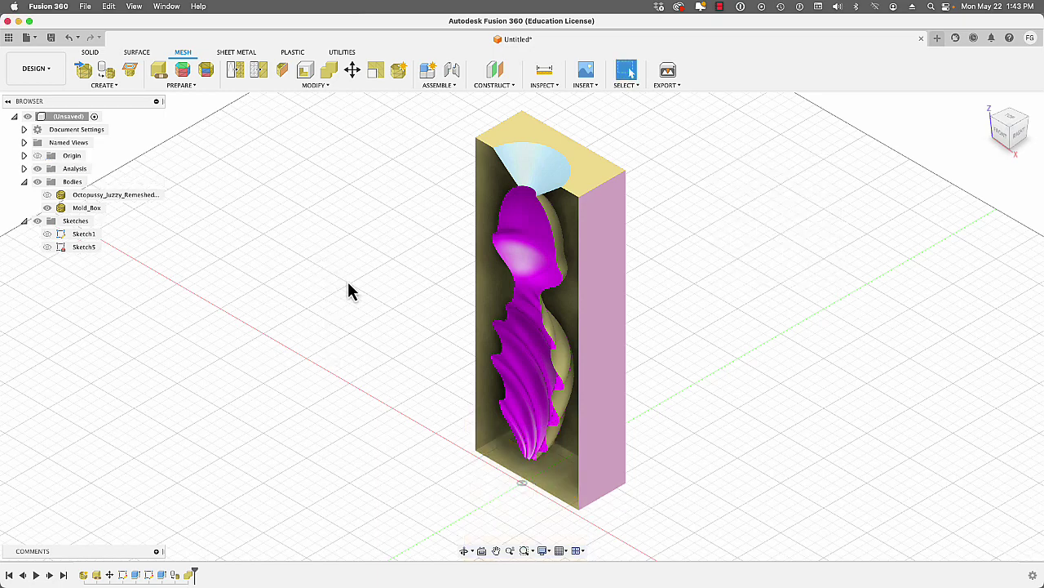
- Orbit to the front, then hide Section1 and the Analysis folder so the whole block shows
middle_click_drag(364, 296, 388, 270, "shift")
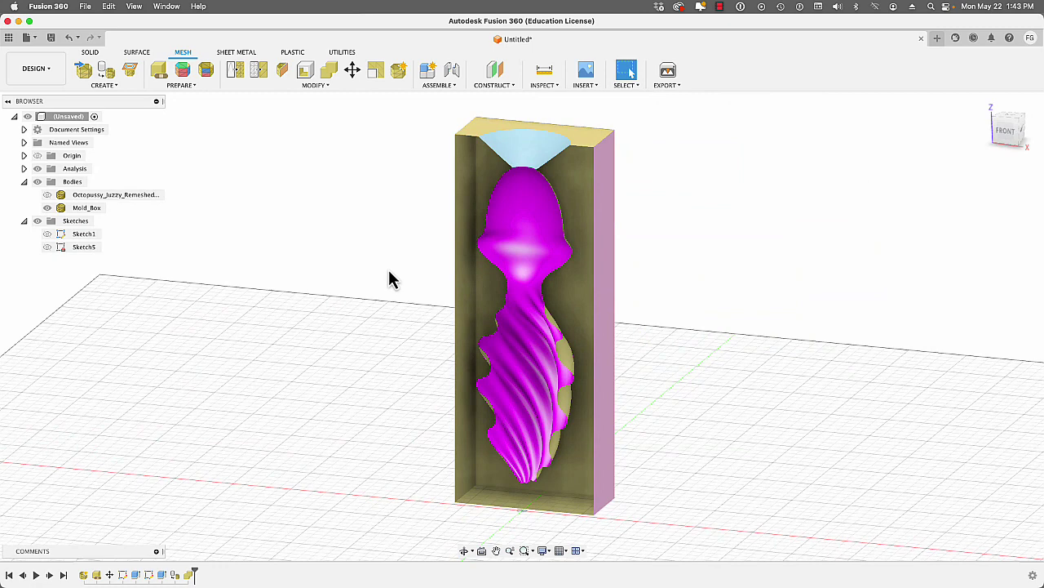
left_click(24, 169)
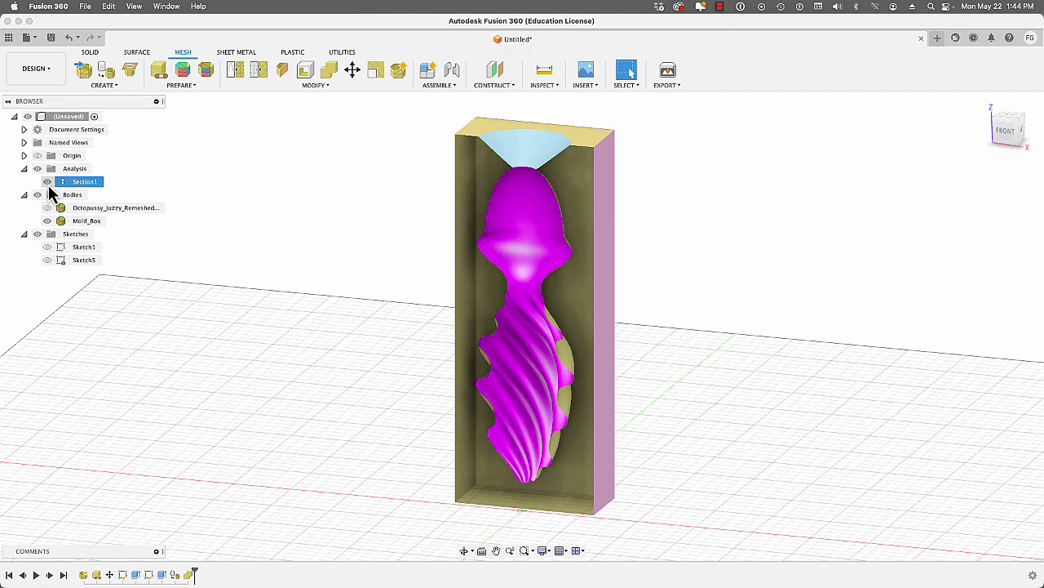
left_click(48, 182)
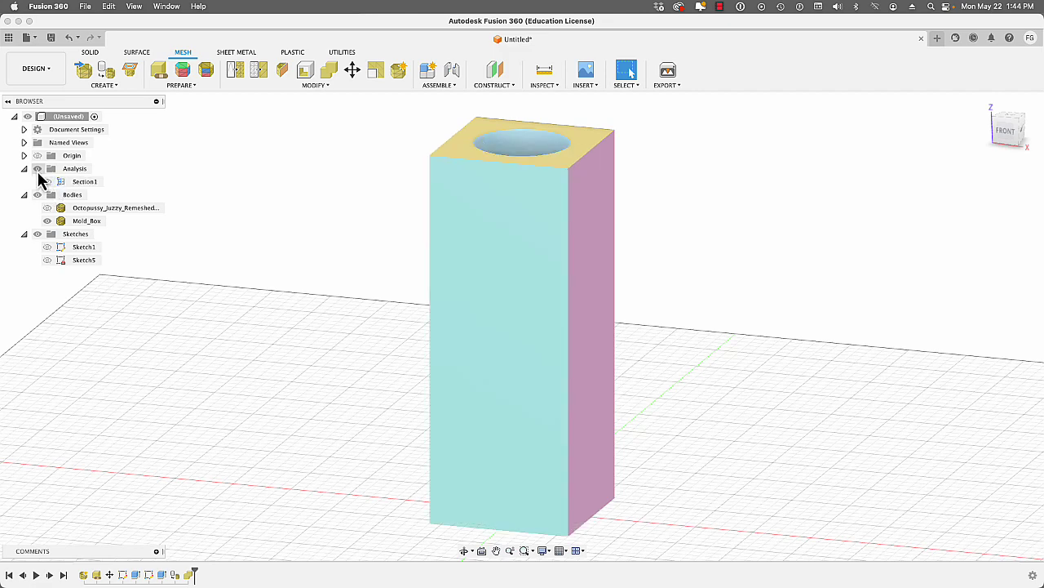
left_click(37, 169)
left_click(24, 169)
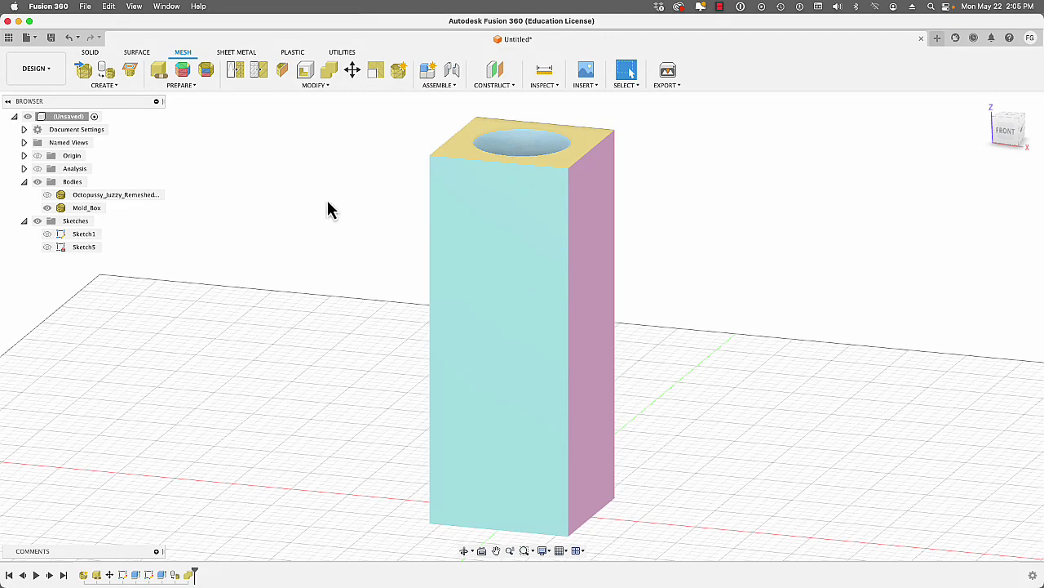
left_click(314, 88)
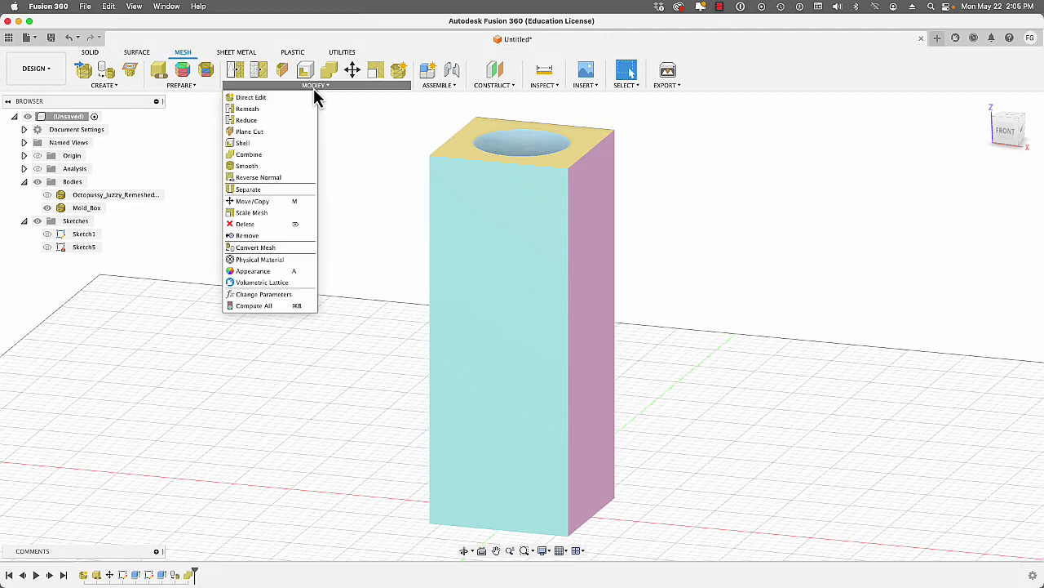
- Plane-cut Mold_Box along the chosen plane with Split Body type and Uniform fill
left_click(259, 131)
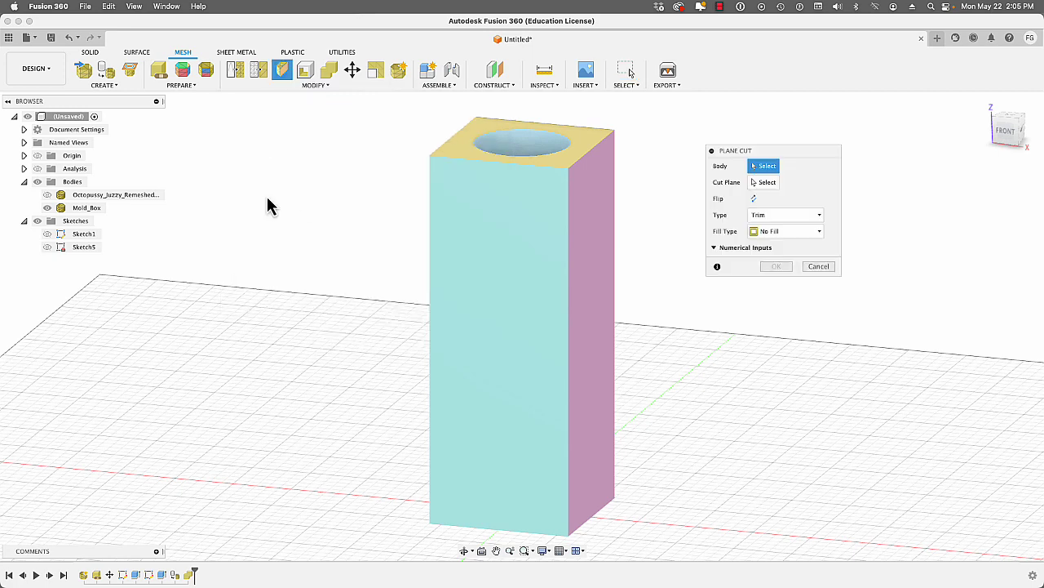
left_click(573, 207)
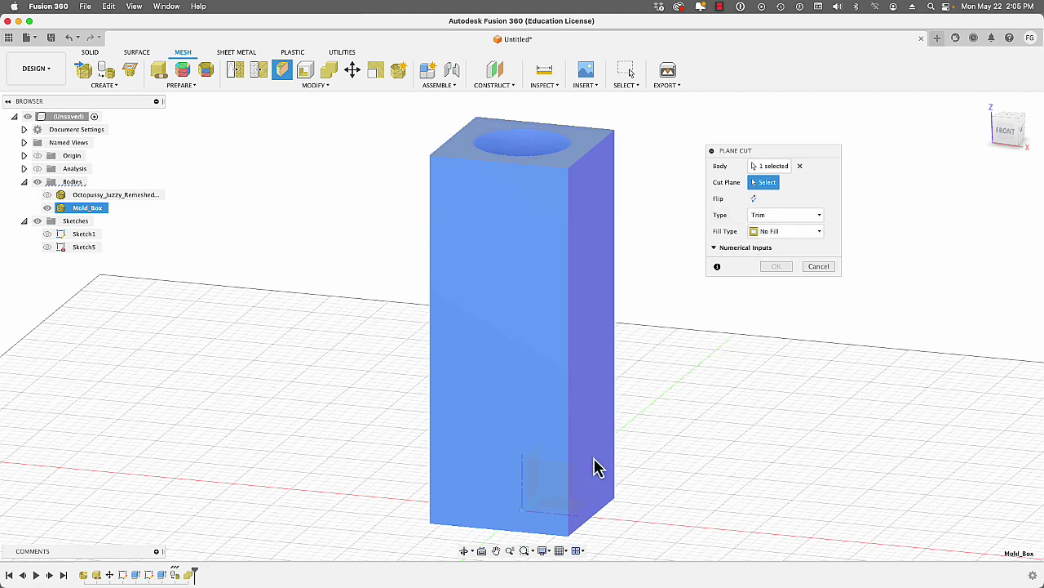
left_click(550, 480)
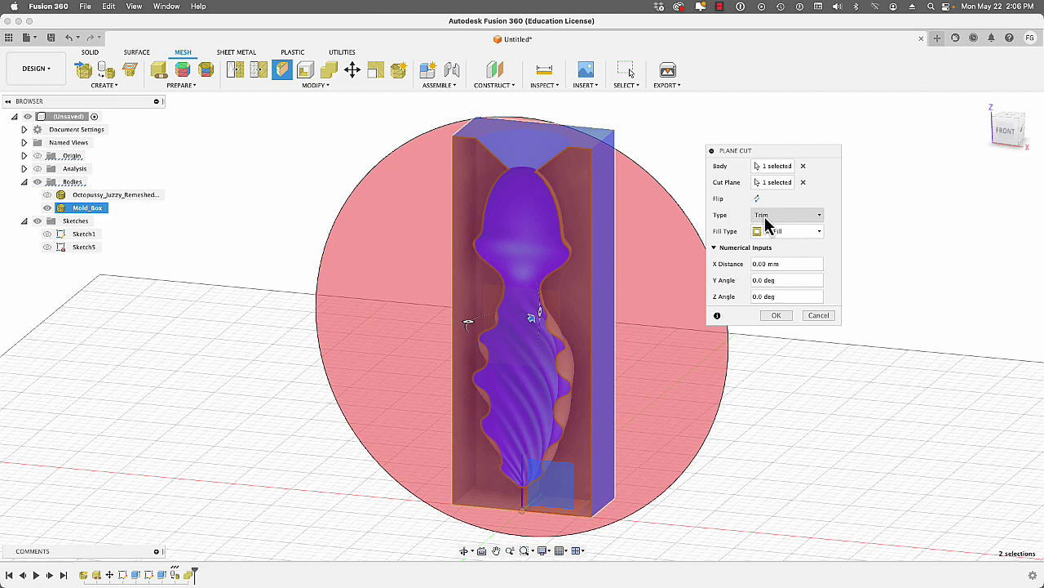
left_click(771, 217)
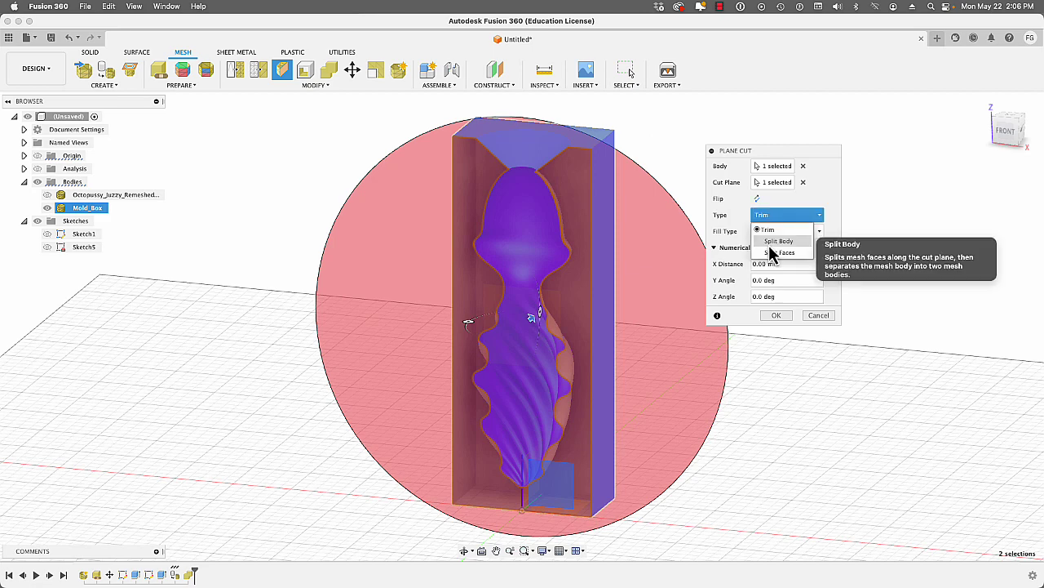
left_click(770, 244)
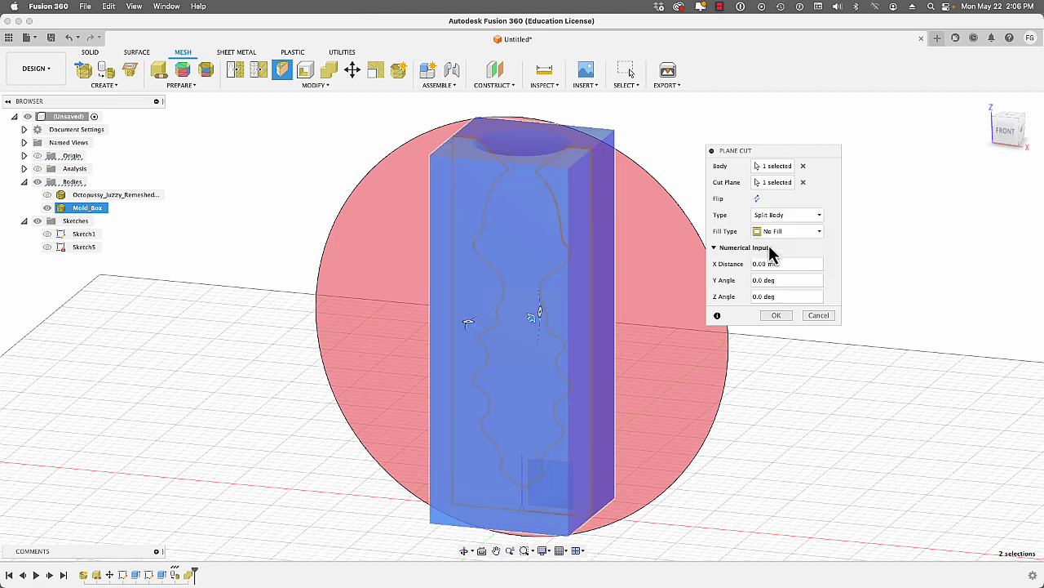
left_click(772, 232)
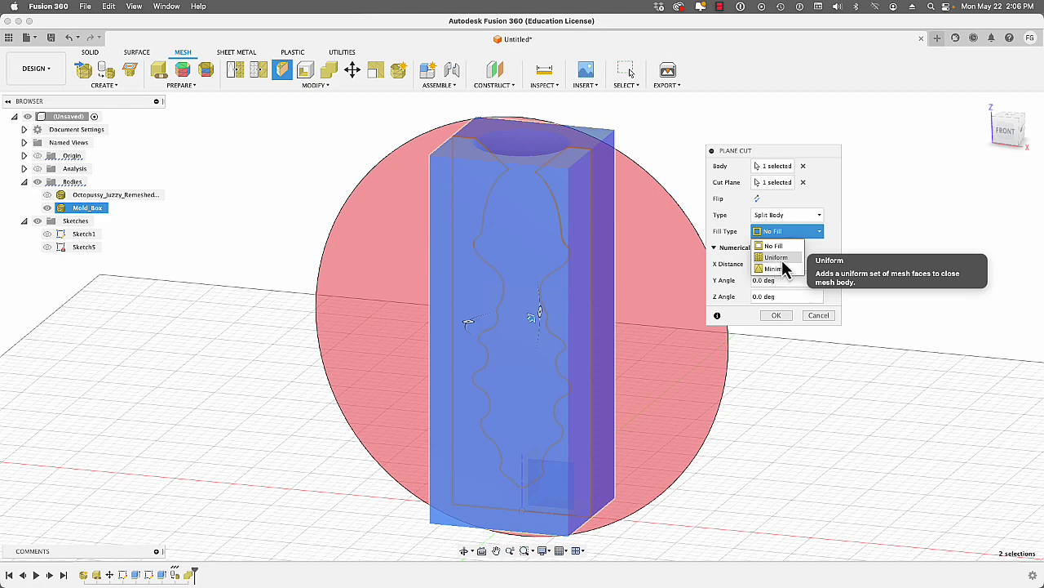
left_click(774, 258)
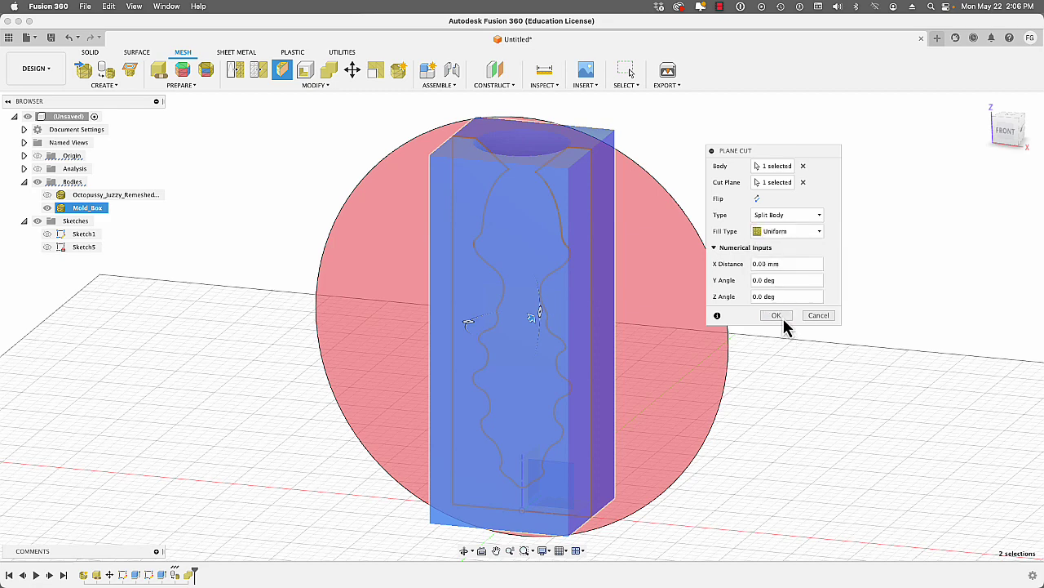
left_click(779, 318)
mouse_move(763, 239)
middle_mouse_down("shift")
mouse_move(758, 228)
mouse_move(734, 264)
mouse_move(736, 250)
mouse_move(754, 254)
middle_mouse_up("shift")
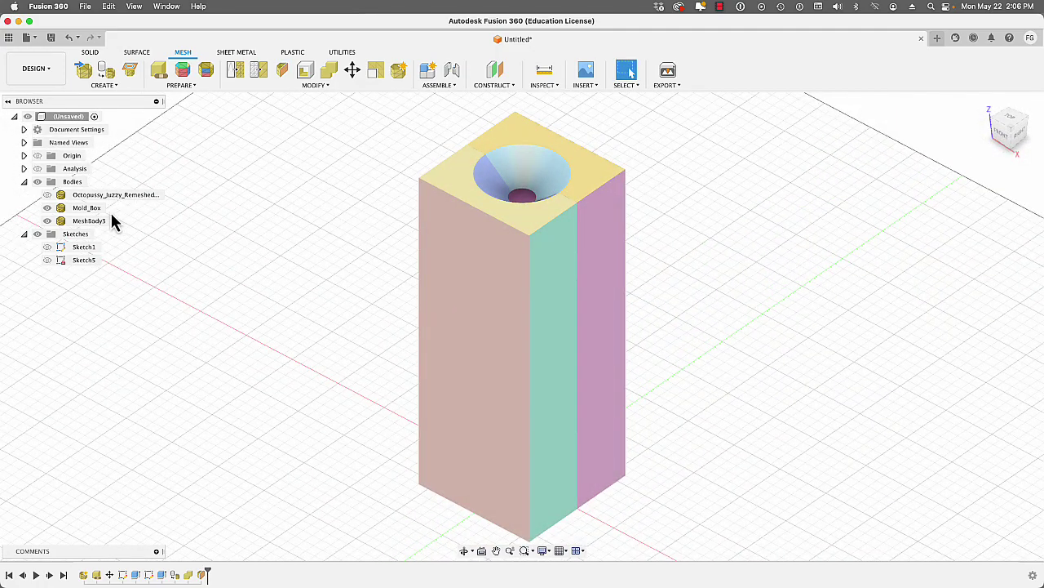
double_click(88, 208)
- Rename the halves Mold_Box_1 and Mold_Box_2, then hide Mold_Box_2 to reveal the cavity
key("Return")
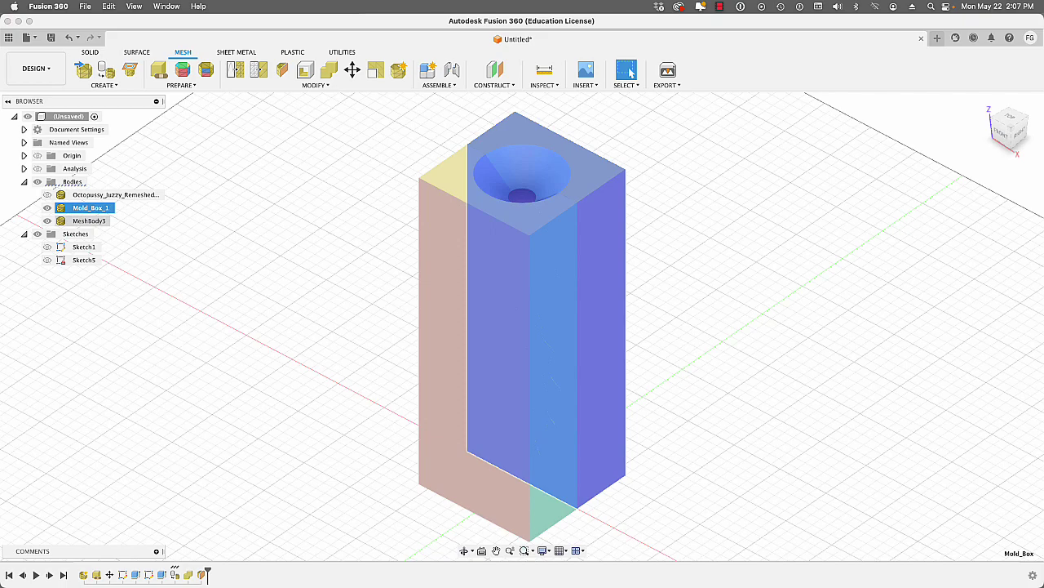
right_click(96, 220)
left_click(123, 375)
type("Mol")
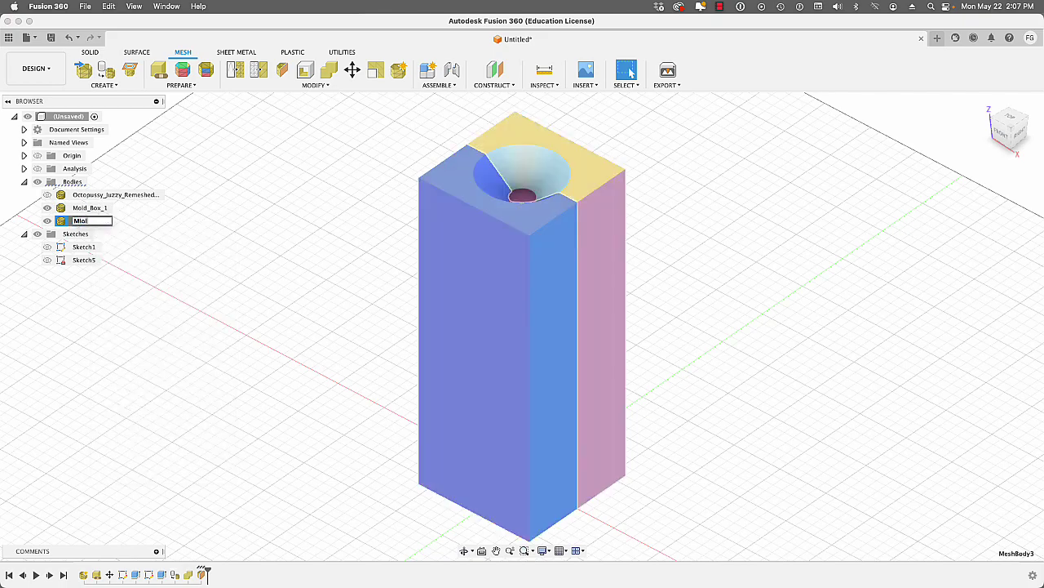
type("d_Box_2")
key("Return")
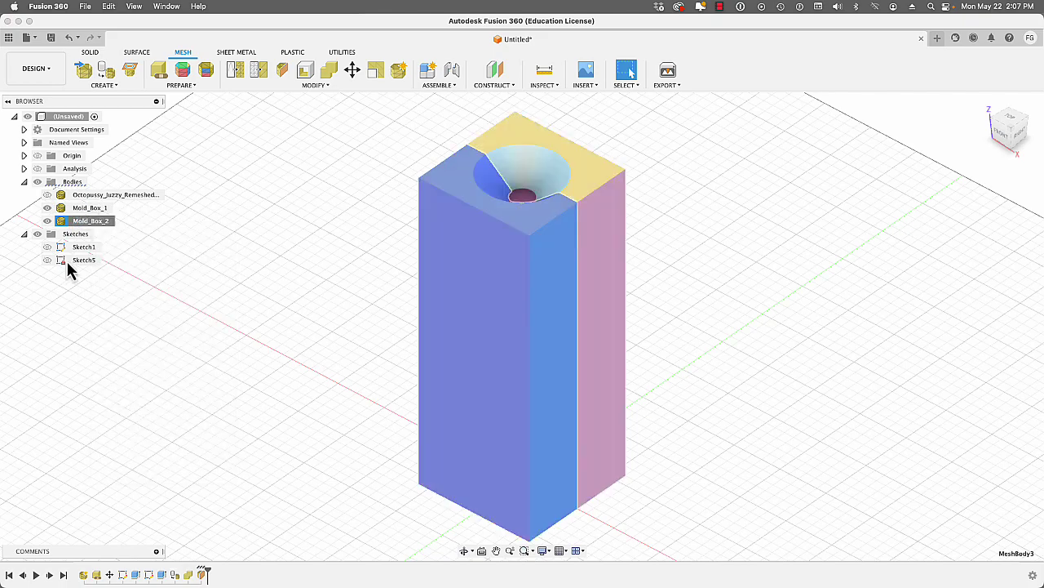
left_click(47, 222)
left_click(261, 352)
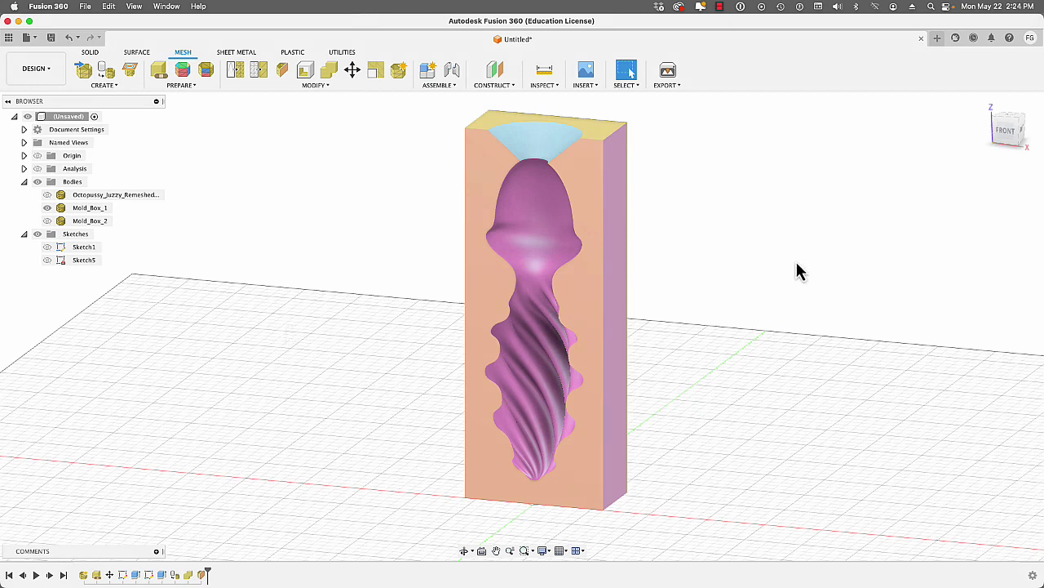
- Create a 12 mm sphere on the front plane near the block's bottom right, in FRONT view
left_click(91, 54)
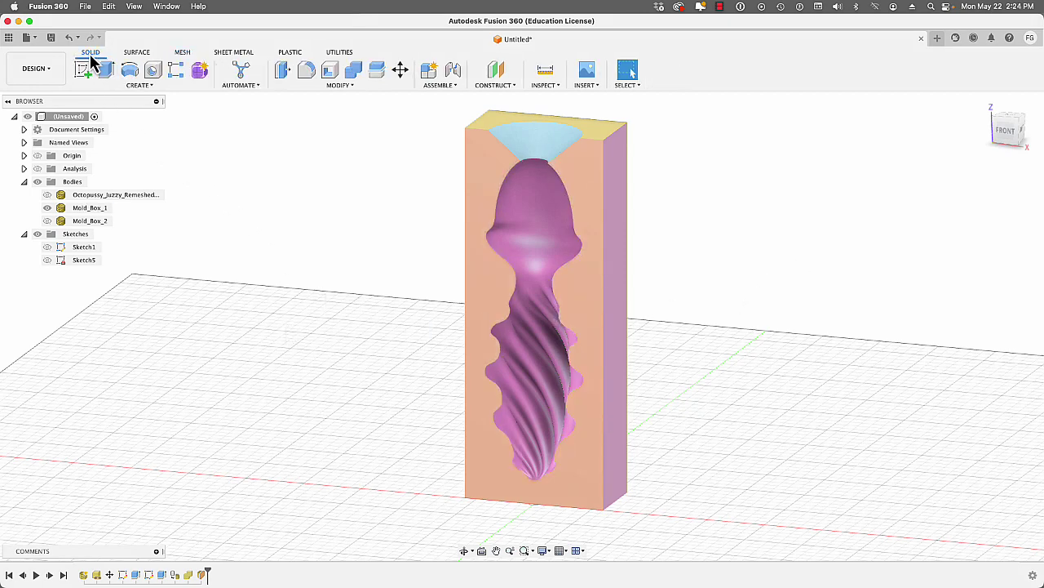
left_click(142, 85)
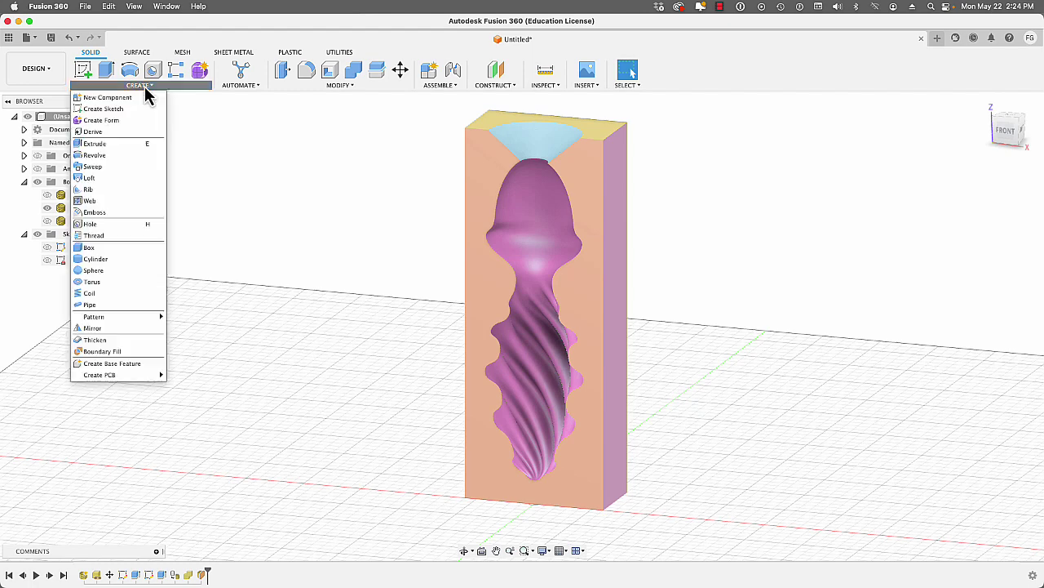
left_click(116, 272)
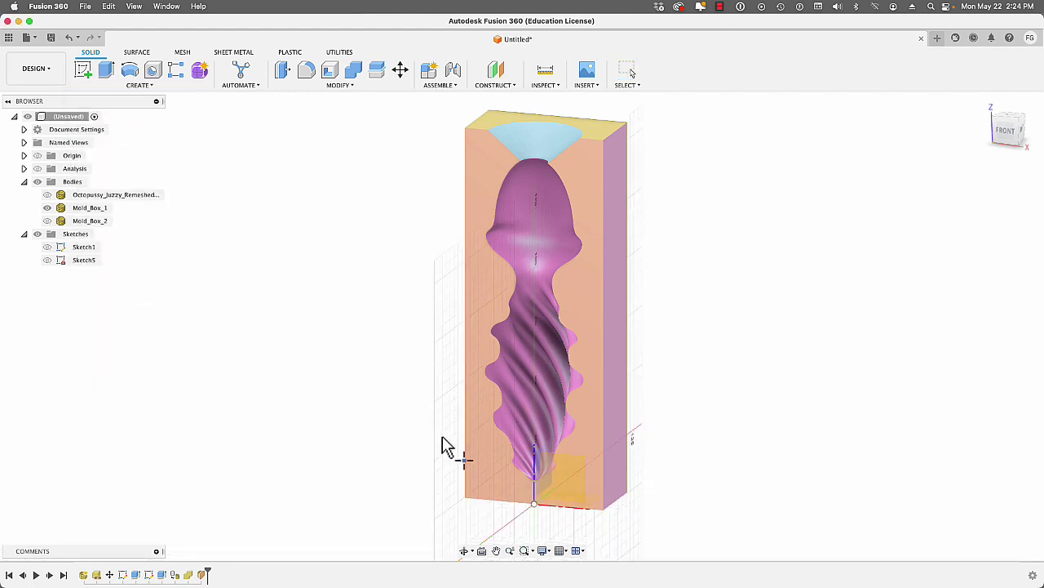
left_click(559, 480)
left_click(569, 485)
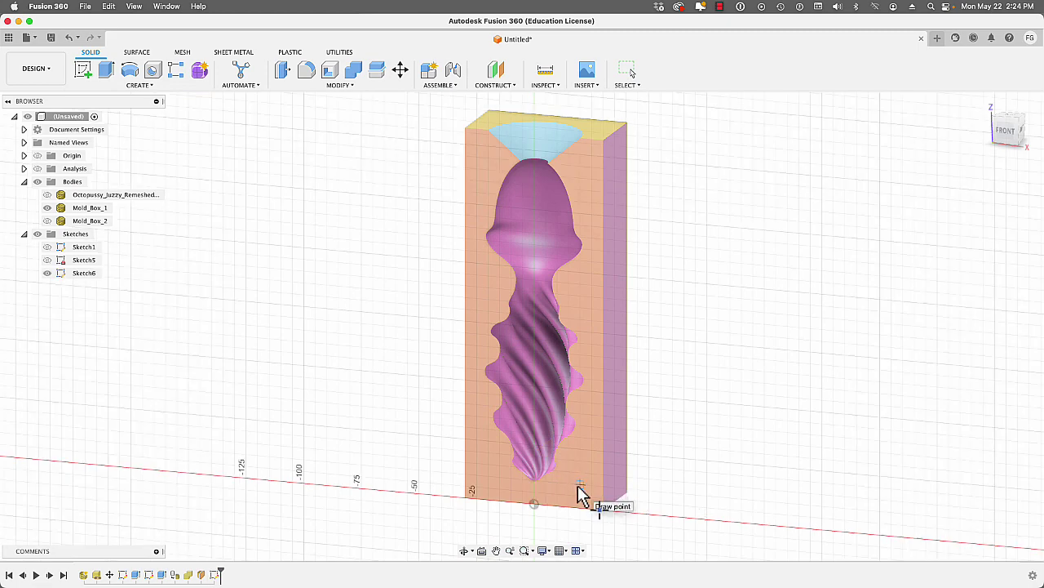
mouse_move(1012, 160)
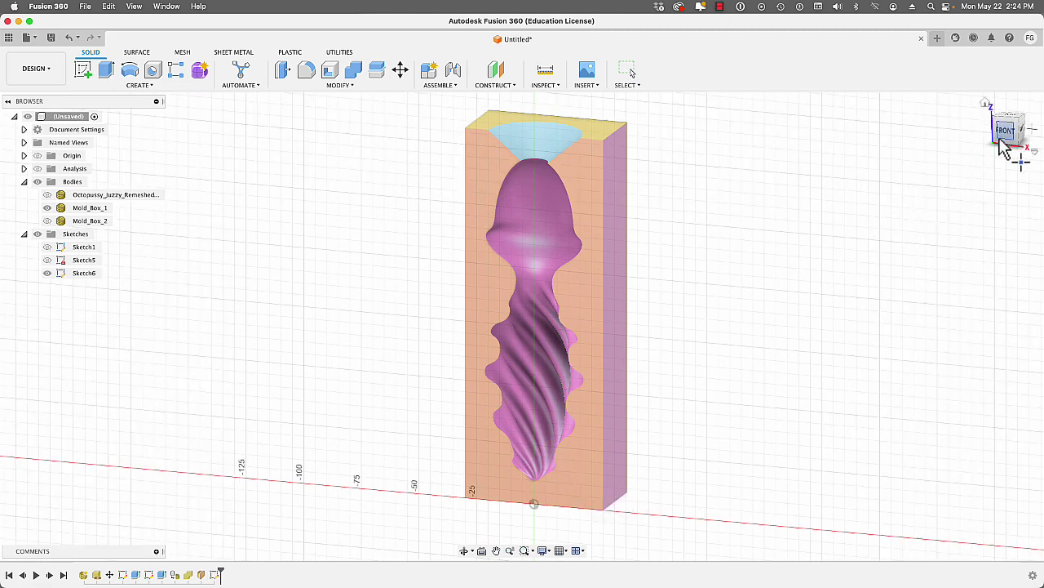
left_click(1008, 132)
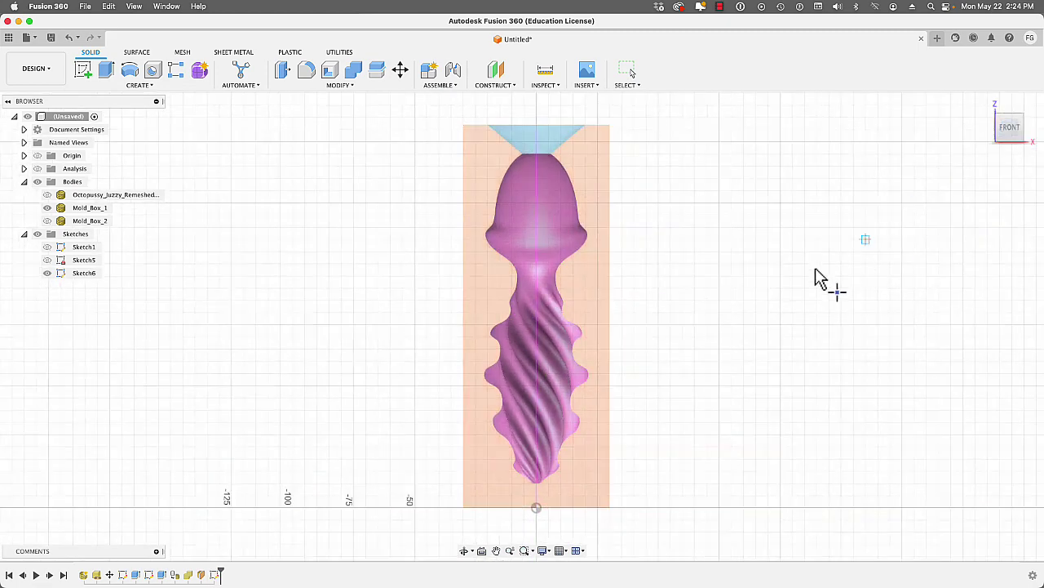
left_click(585, 483)
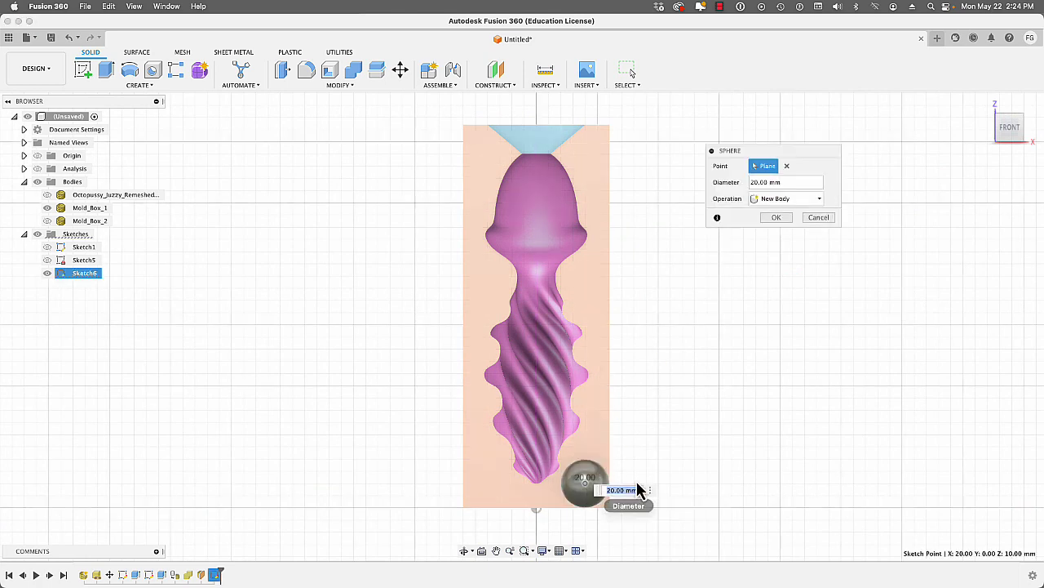
type("1")
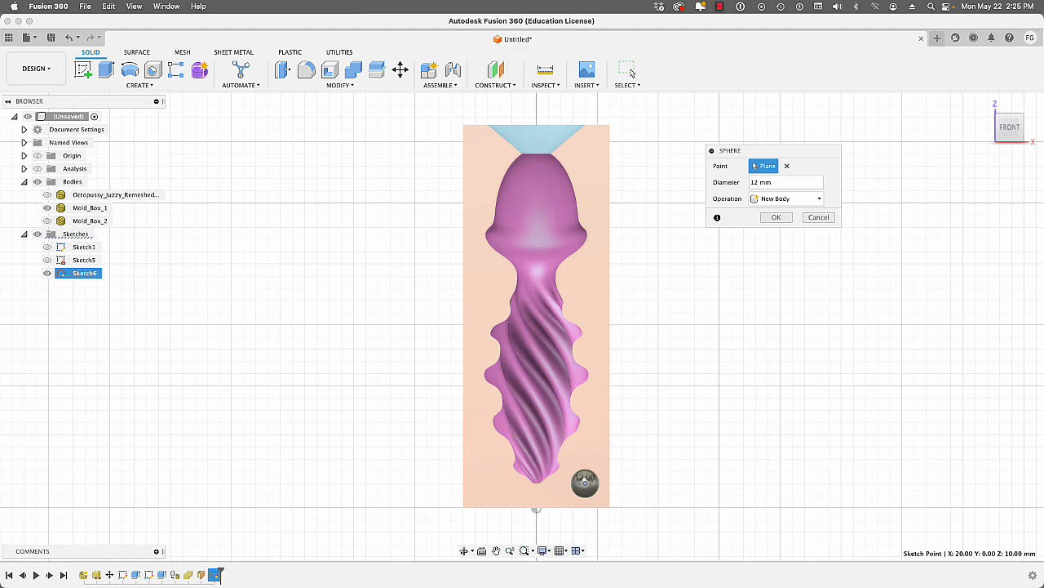
left_click(769, 218)
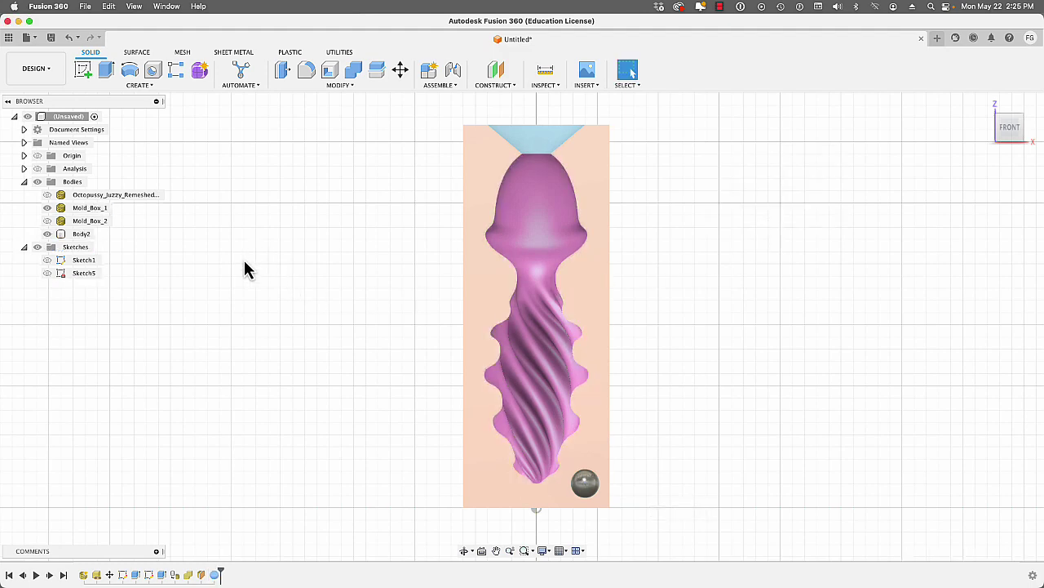
- Select the sphere body on the Mold_Box_1 half
left_click(601, 465)
left_click(593, 484)
left_click(593, 355)
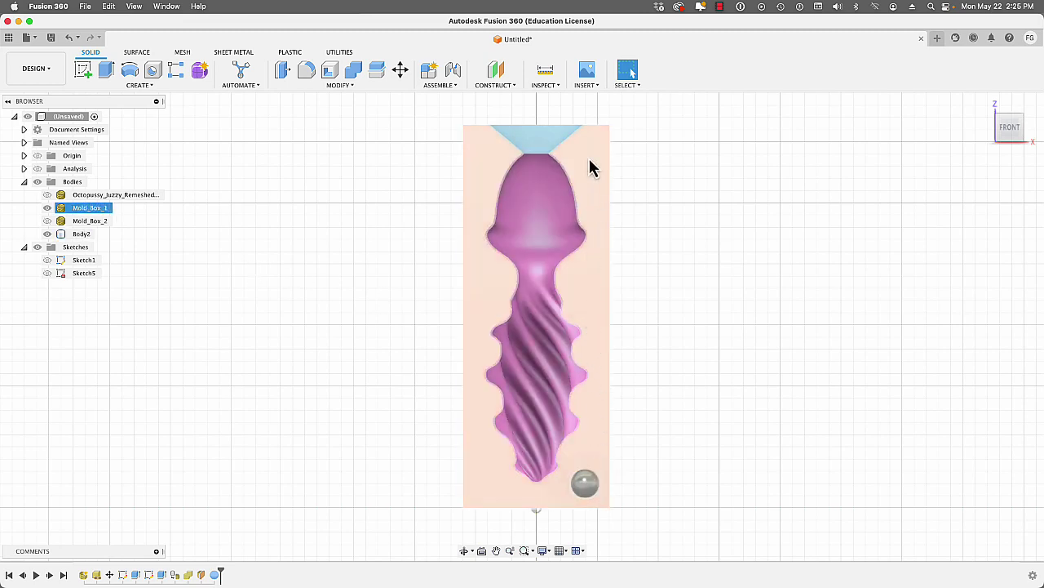
left_click(394, 268)
left_click(575, 499)
left_click(588, 488)
left_click(588, 488)
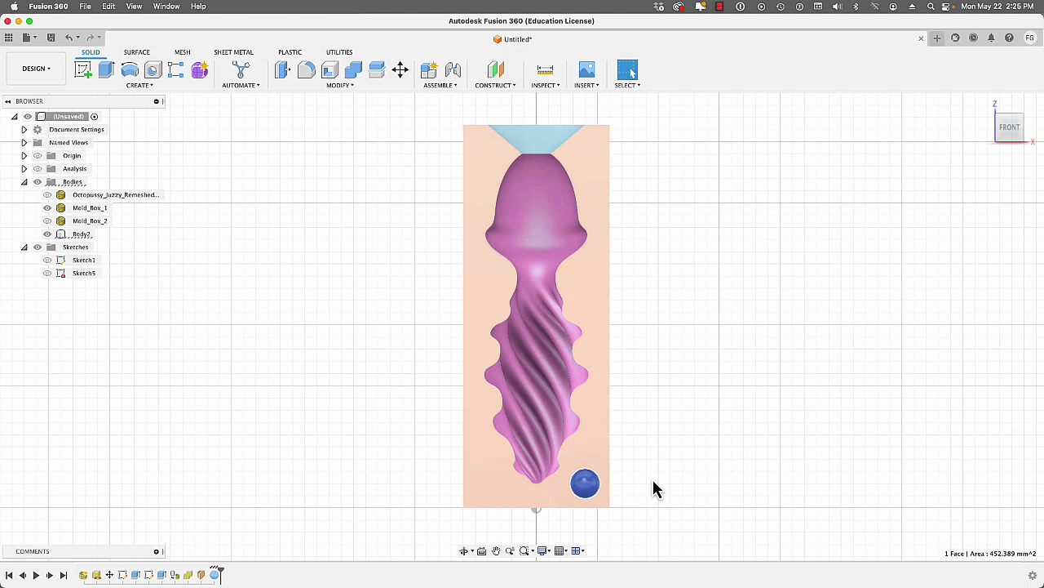
- Rectangular-pattern the Body2 sphere up the vertical axis and two copies across the width
left_click(149, 85)
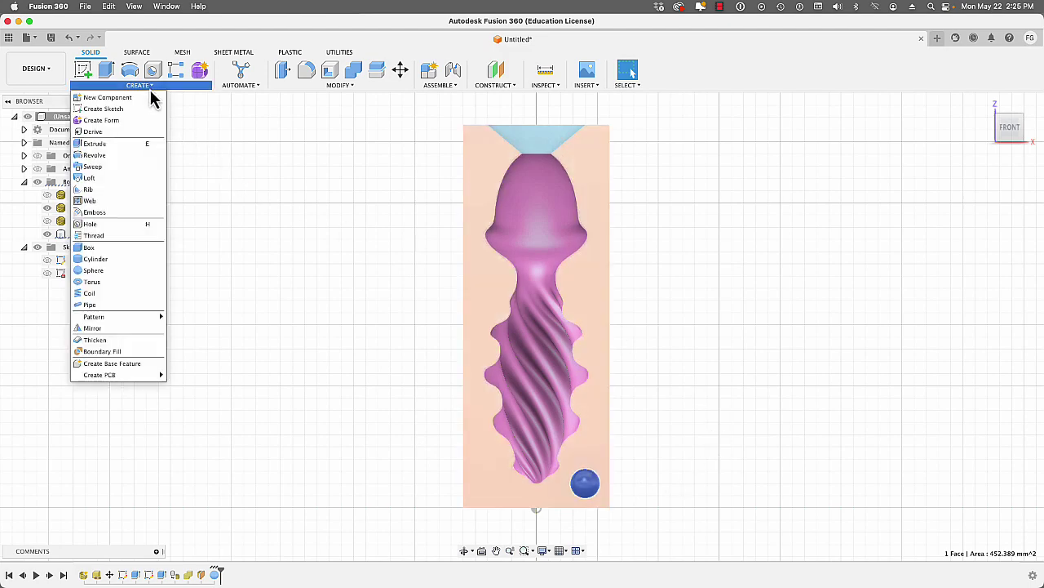
mouse_move(145, 318)
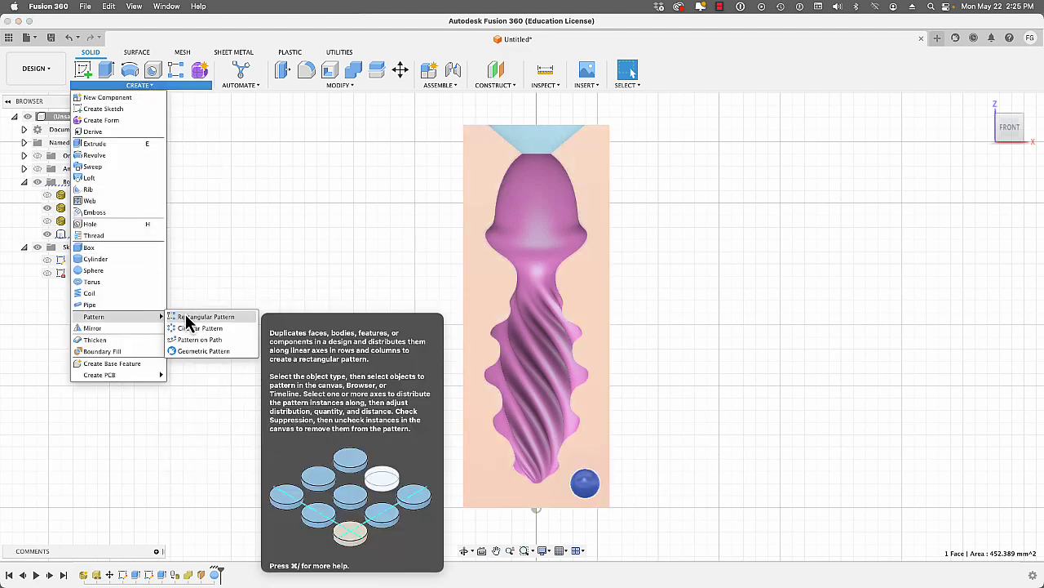
left_click(204, 317)
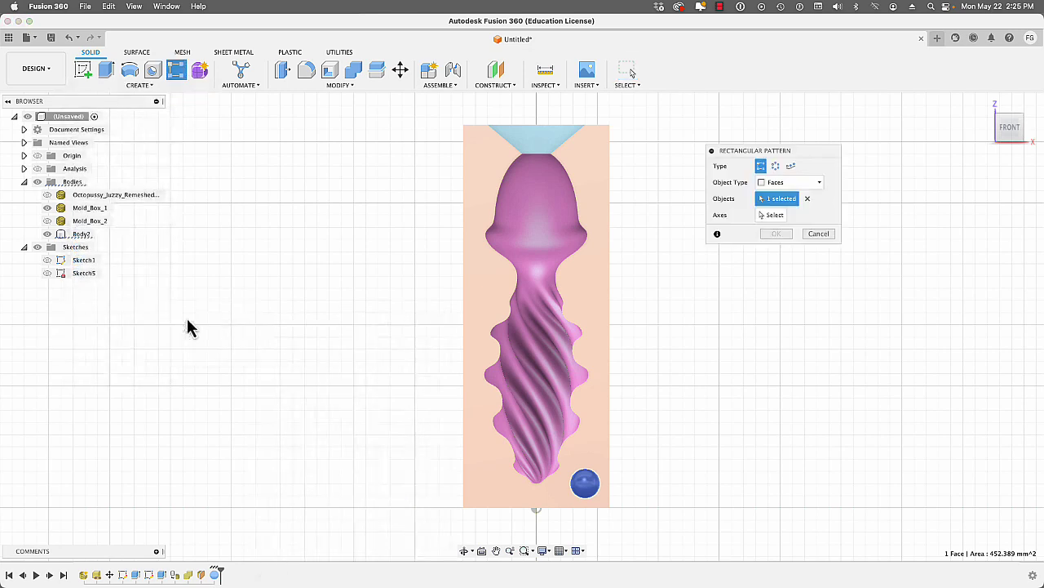
left_click(774, 185)
left_click(776, 195)
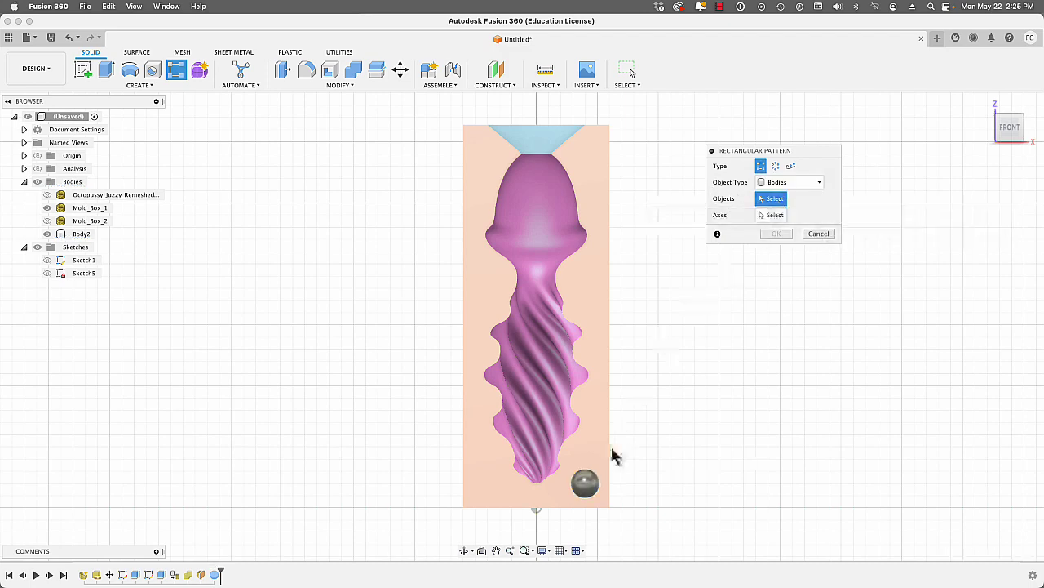
left_click(585, 483)
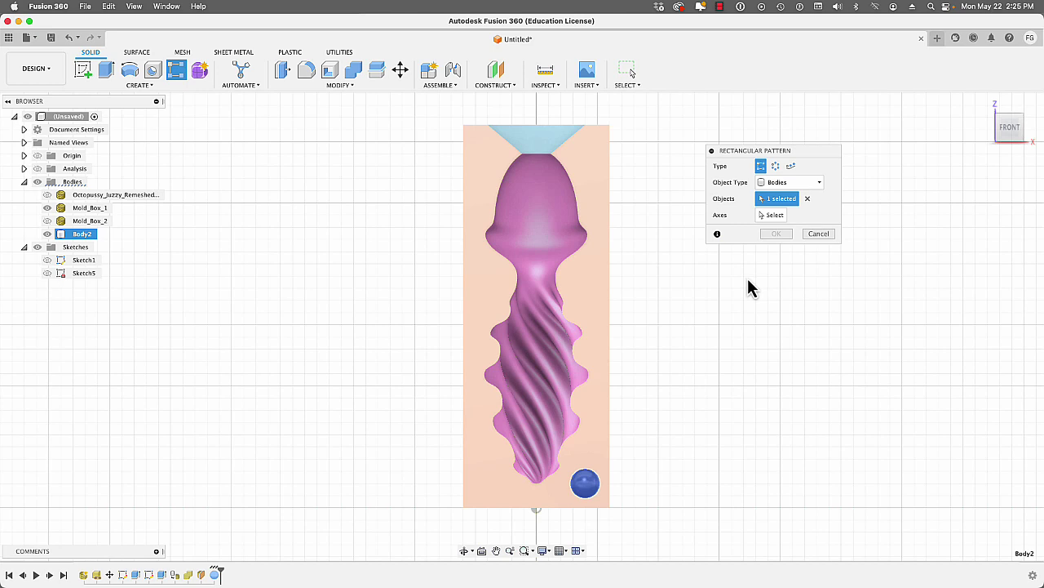
left_click(775, 218)
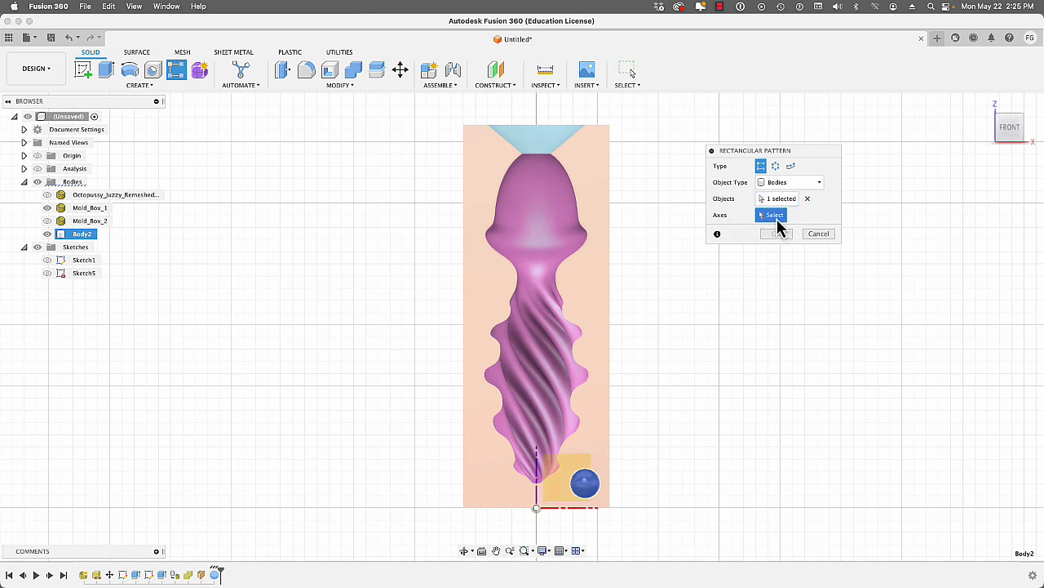
left_click(538, 496)
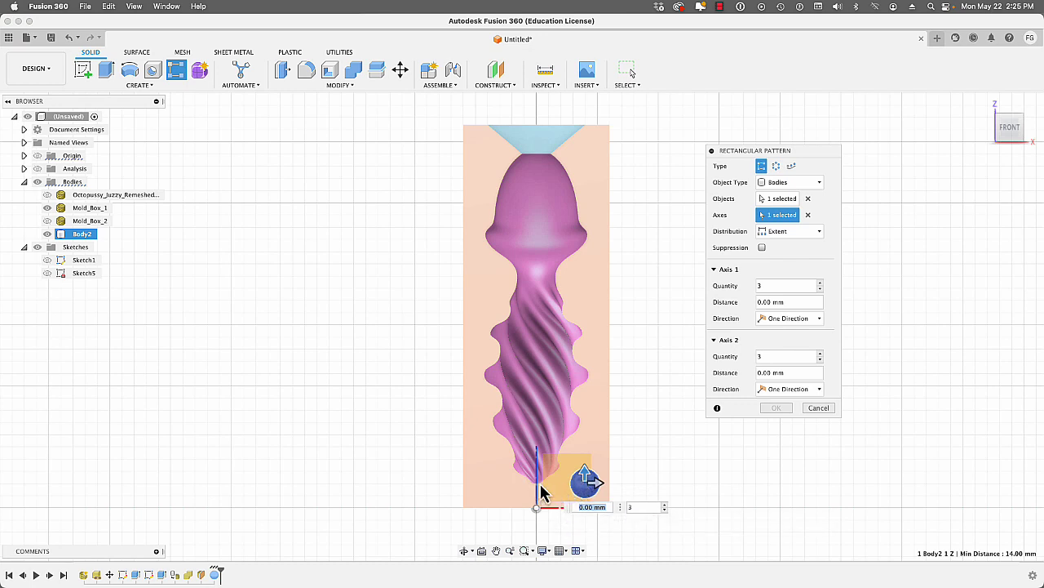
left_click_drag(587, 480, 602, 155)
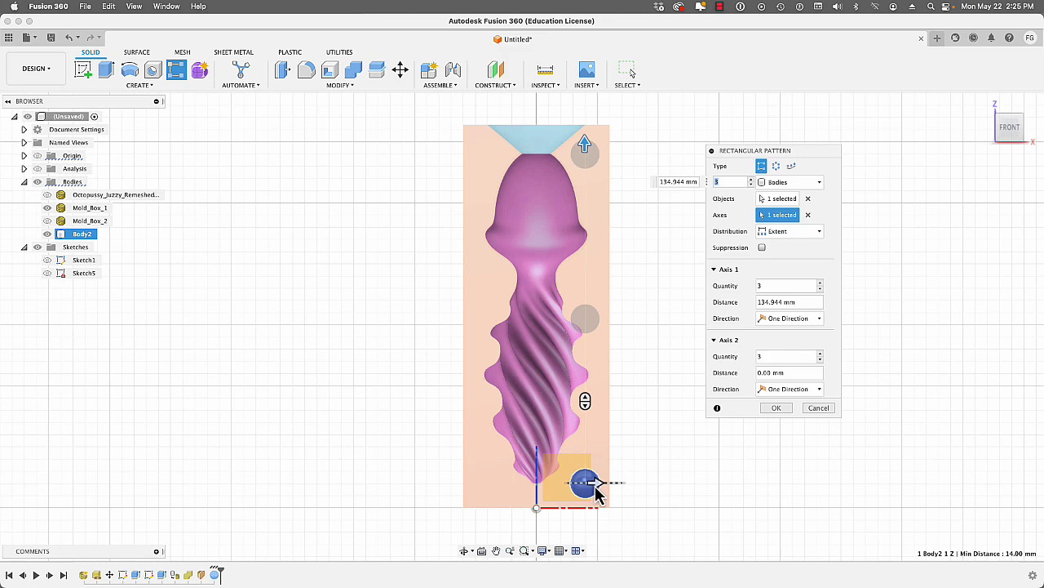
left_click_drag(598, 487, 502, 498)
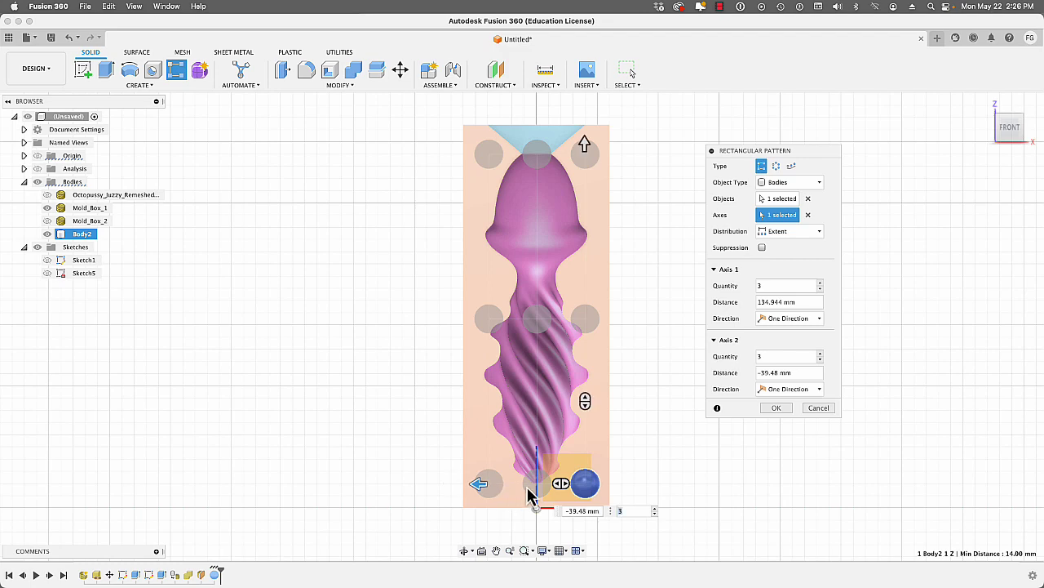
left_click(654, 512)
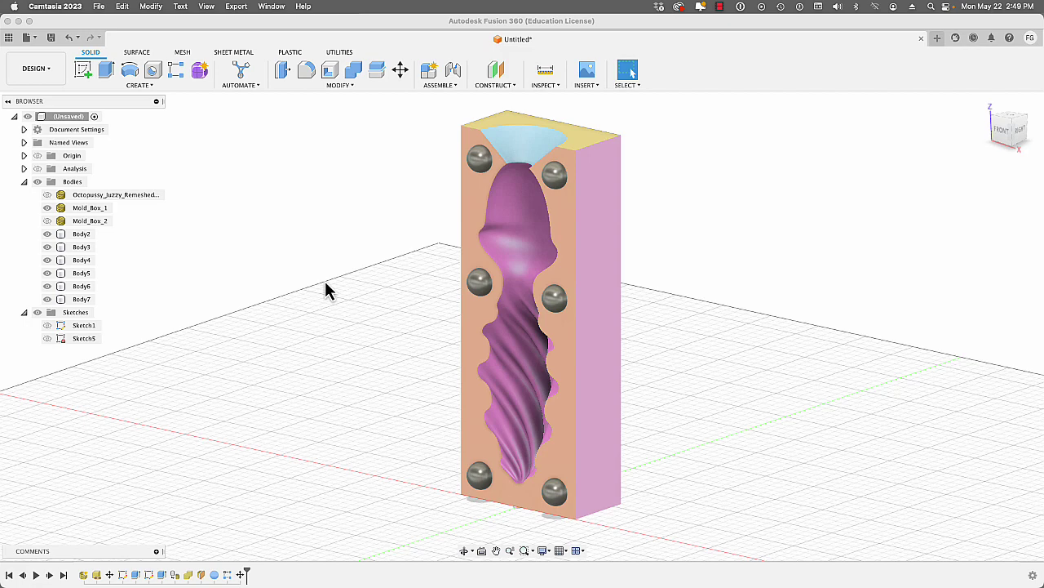
- Tessellate the six sphere bodies Body2–Body7 into mesh bodies
left_click(83, 236)
left_click(86, 299, "shift")
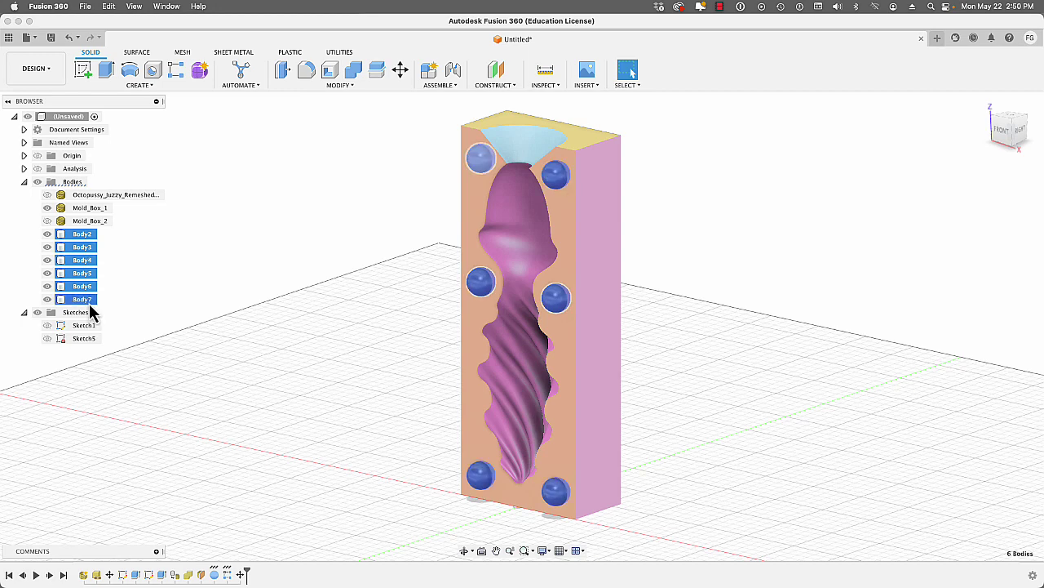
left_click(183, 54)
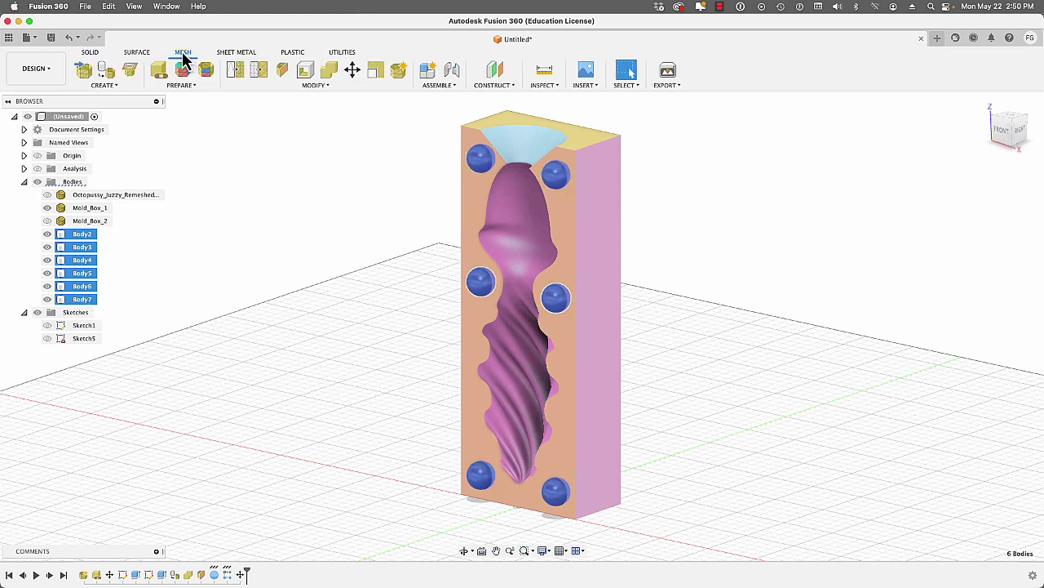
left_click(114, 87)
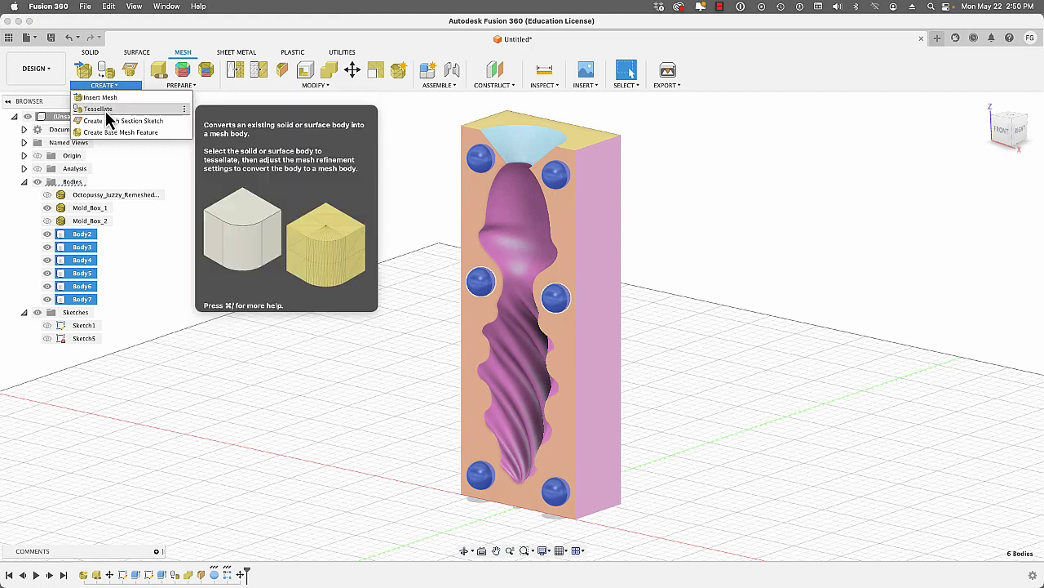
left_click(100, 108)
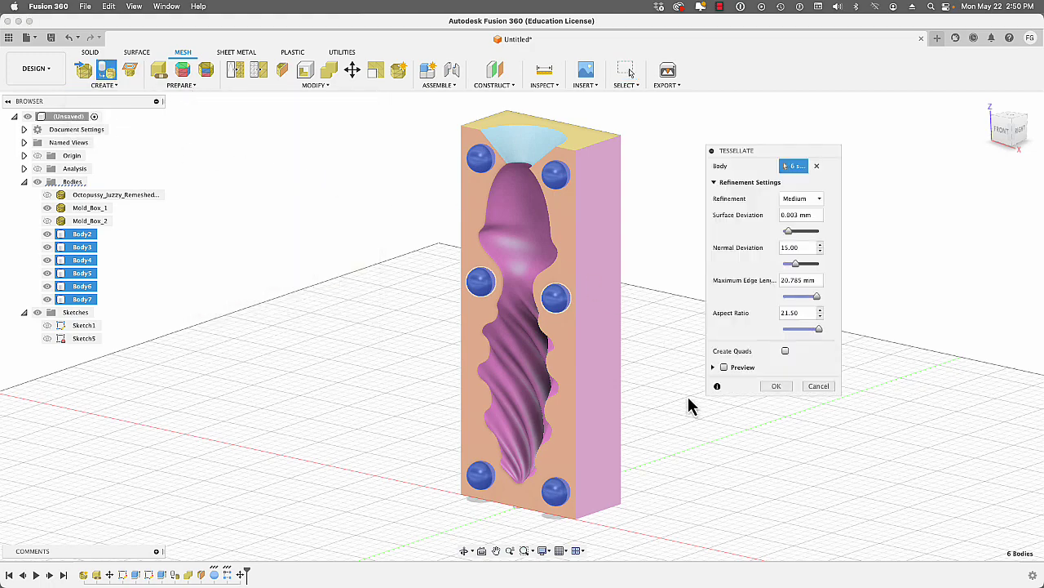
left_click(778, 387)
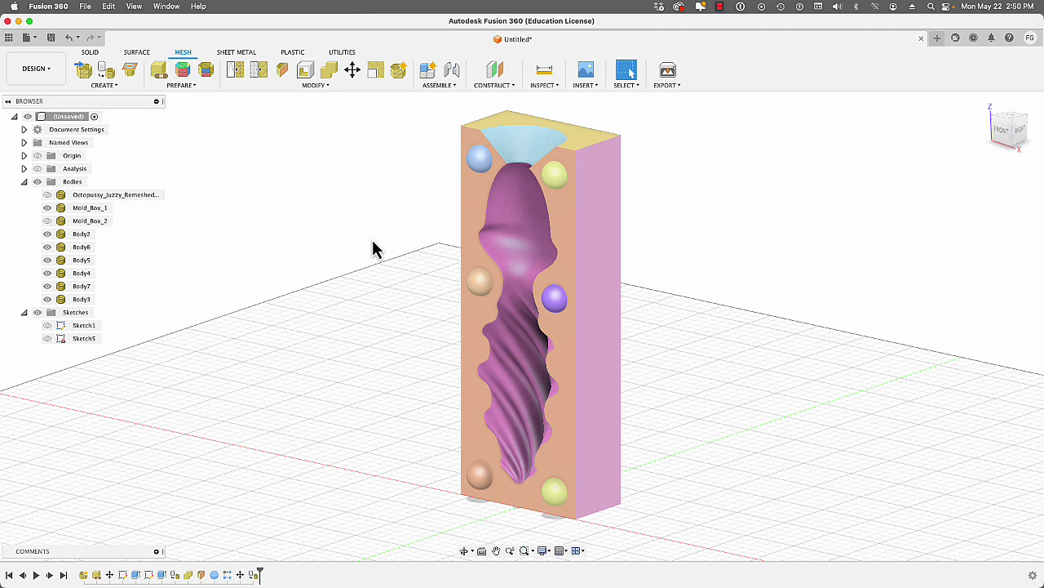
- Combine Body2–Body7 into Mold_Box_1 with Join, keeping the tool bodies
left_click(319, 85)
left_click(259, 155)
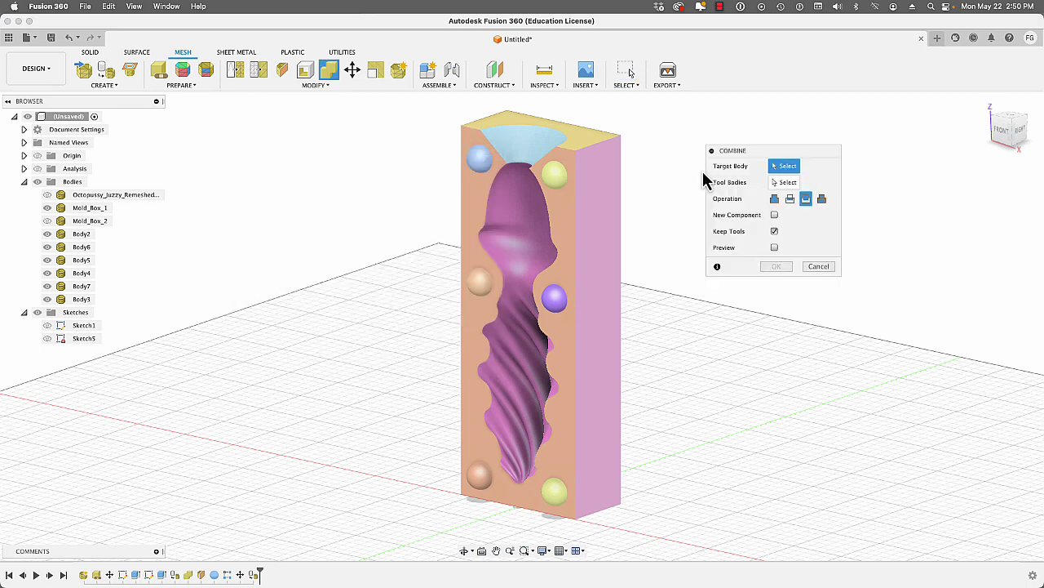
left_click(611, 174)
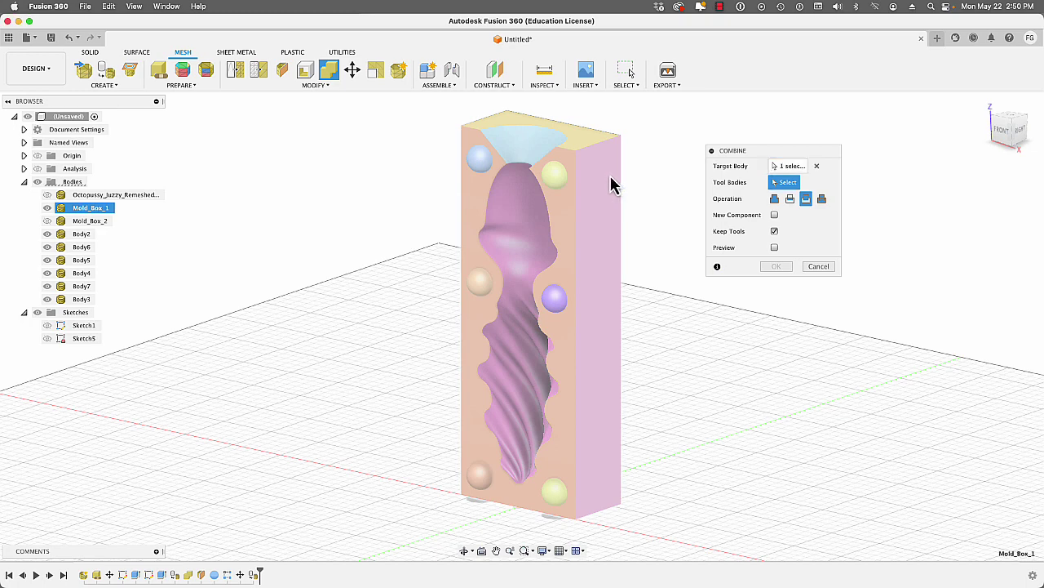
left_click(66, 259)
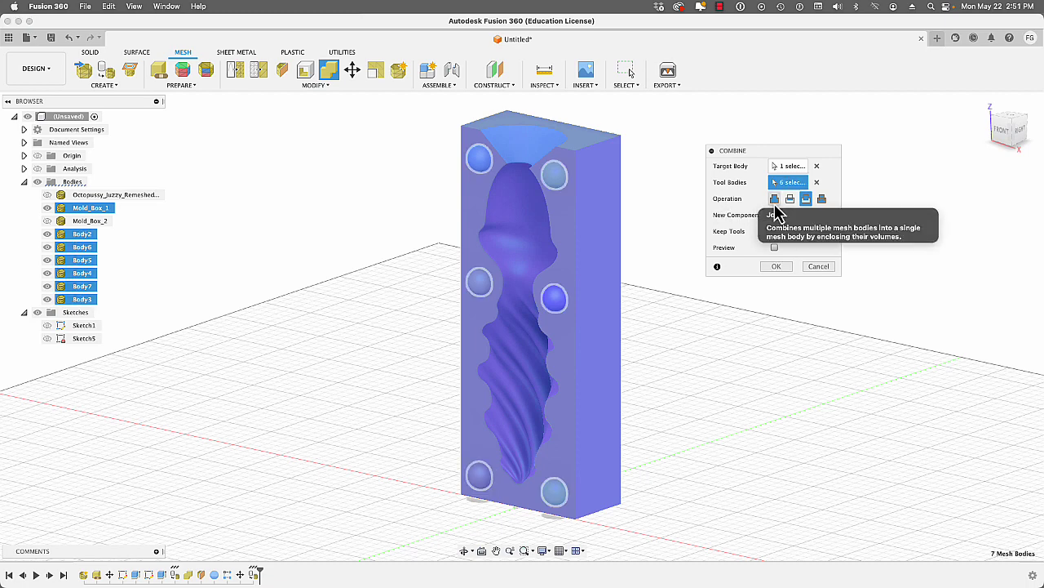
left_click(774, 201)
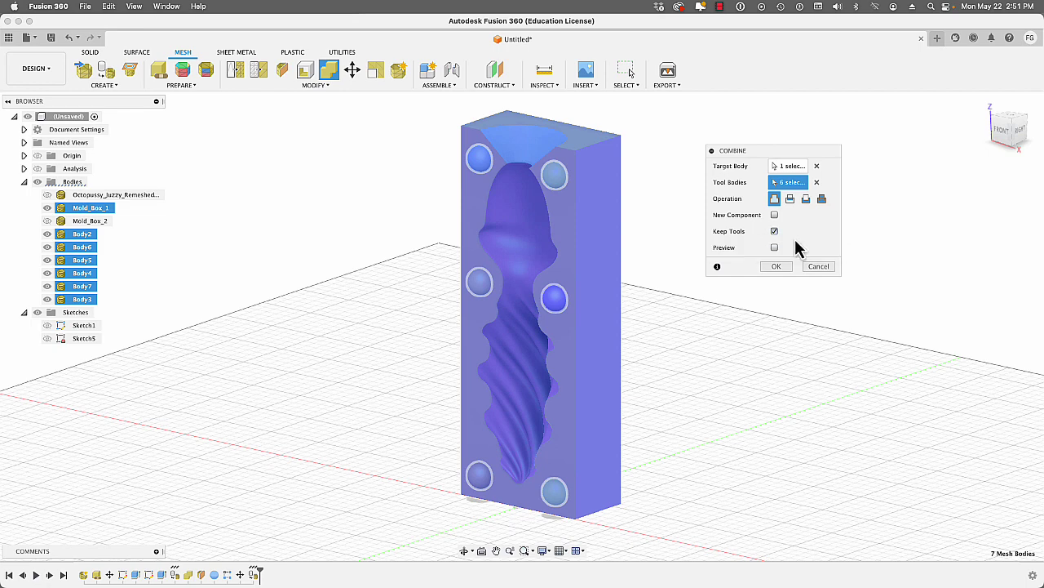
left_click(785, 266)
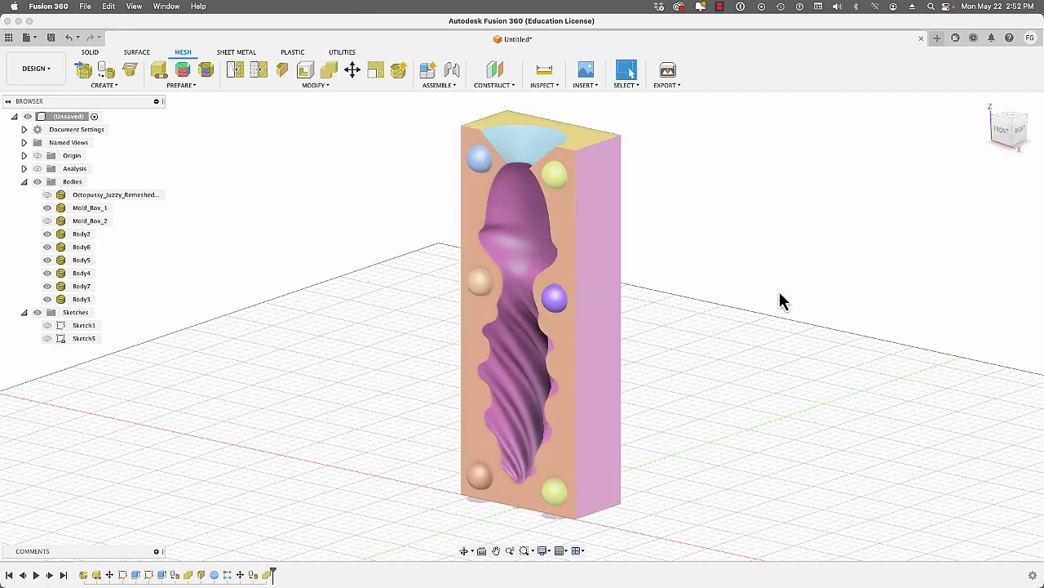
- Show Mold_Box_2, hide Mold_Box_1, and orbit to face Mold_Box_2's cavity
left_click(51, 224)
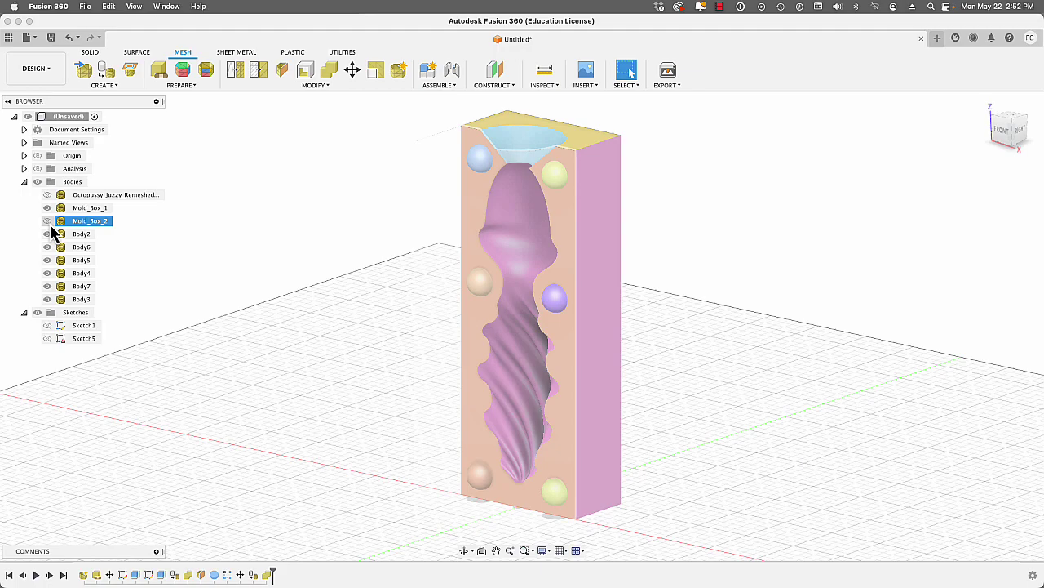
left_click(47, 220)
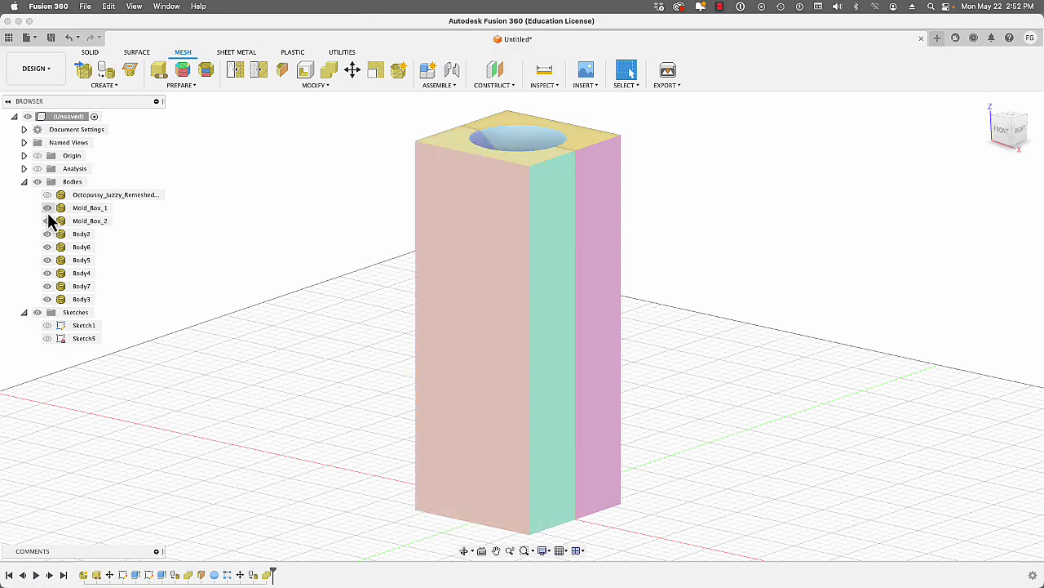
left_click(46, 207)
key("Escape")
middle_click_drag(788, 404, 613, 384, "shift")
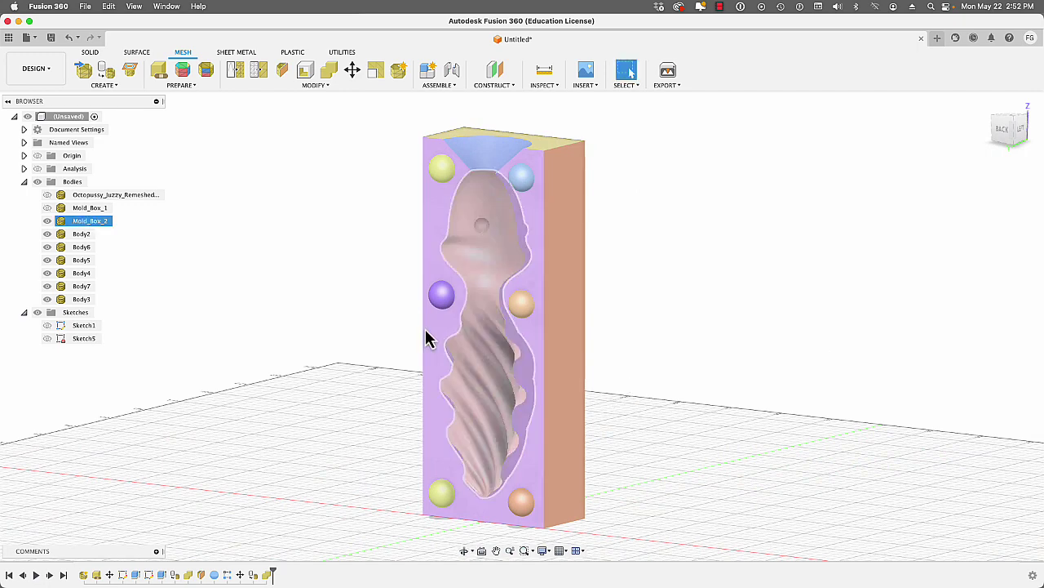
left_click(438, 181)
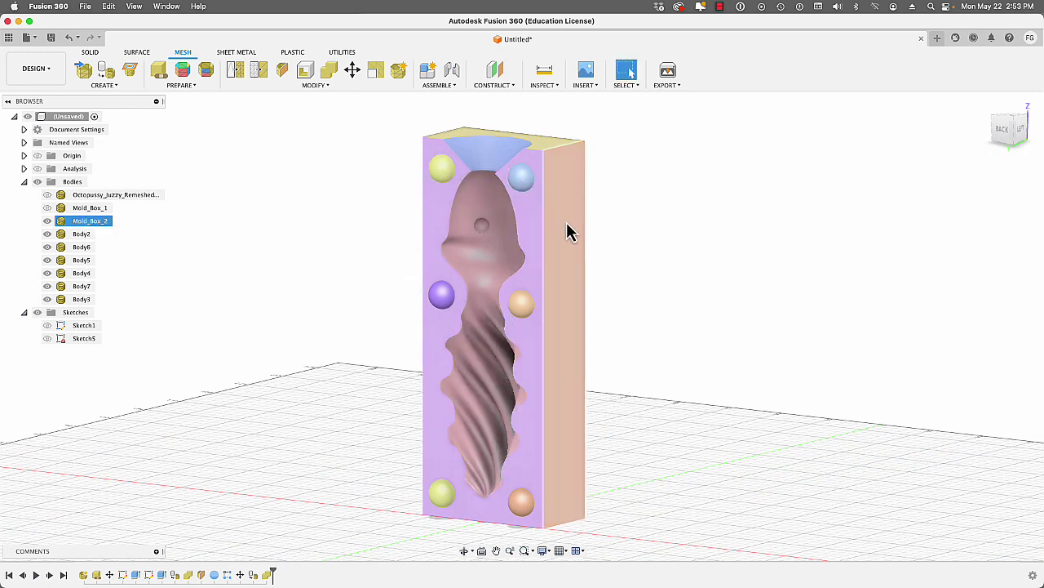
key("Escape")
- Combine-cut the six spheres from Mold_Box_2 with Keep Tools off
left_click(318, 87)
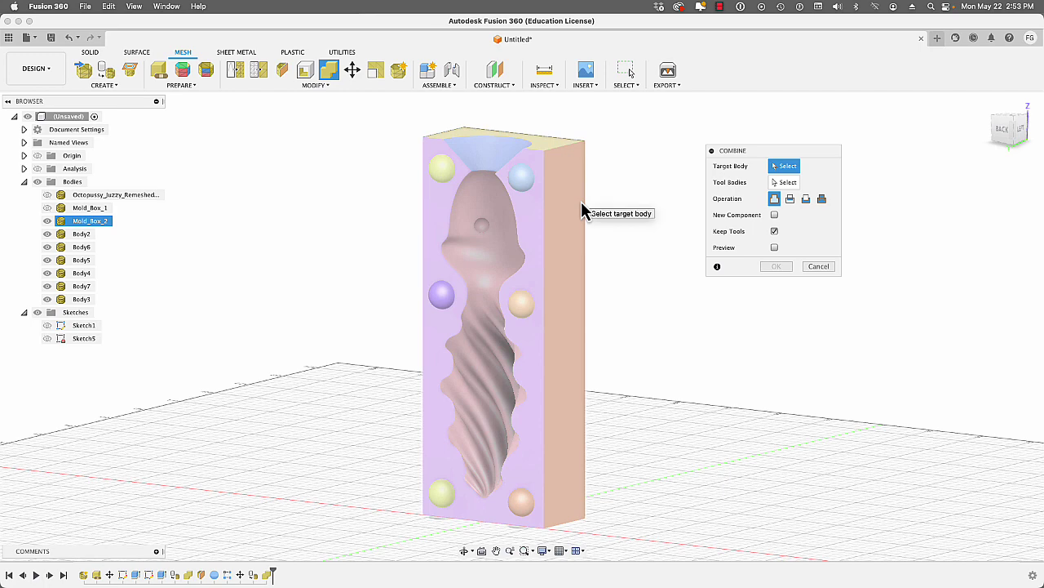
left_click(582, 206)
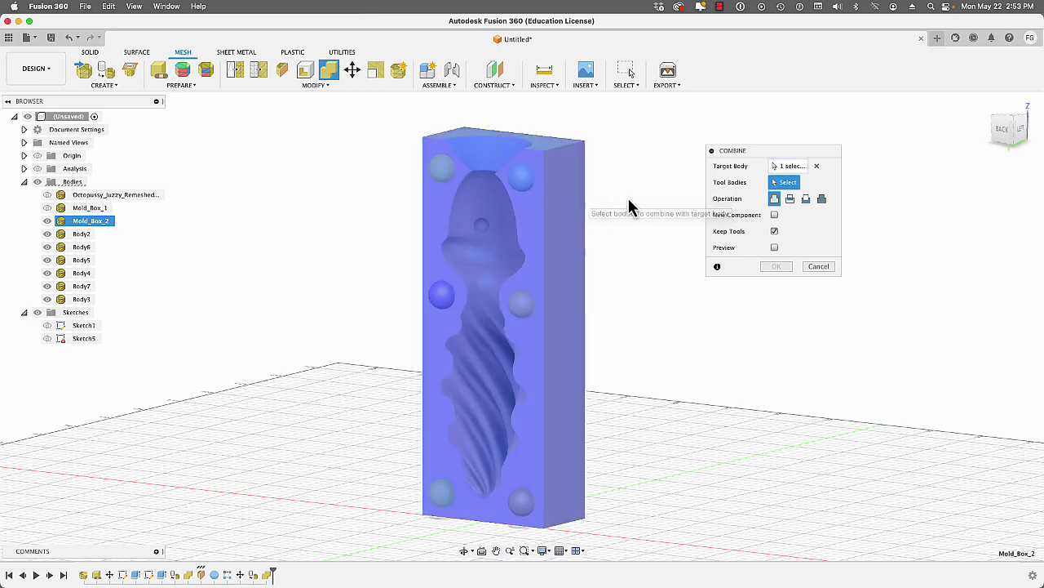
left_click(92, 237)
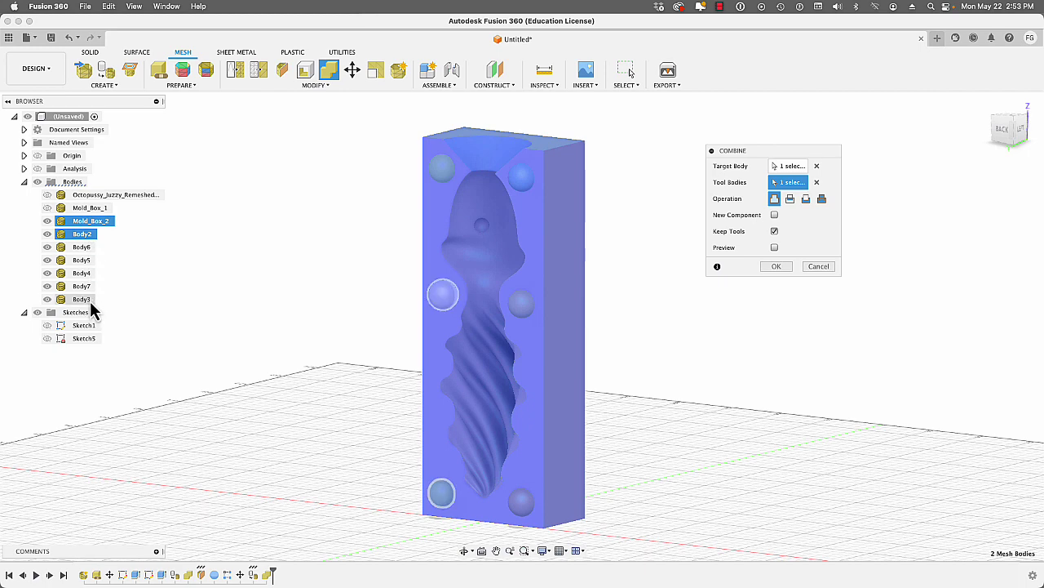
left_click(91, 300, "shift")
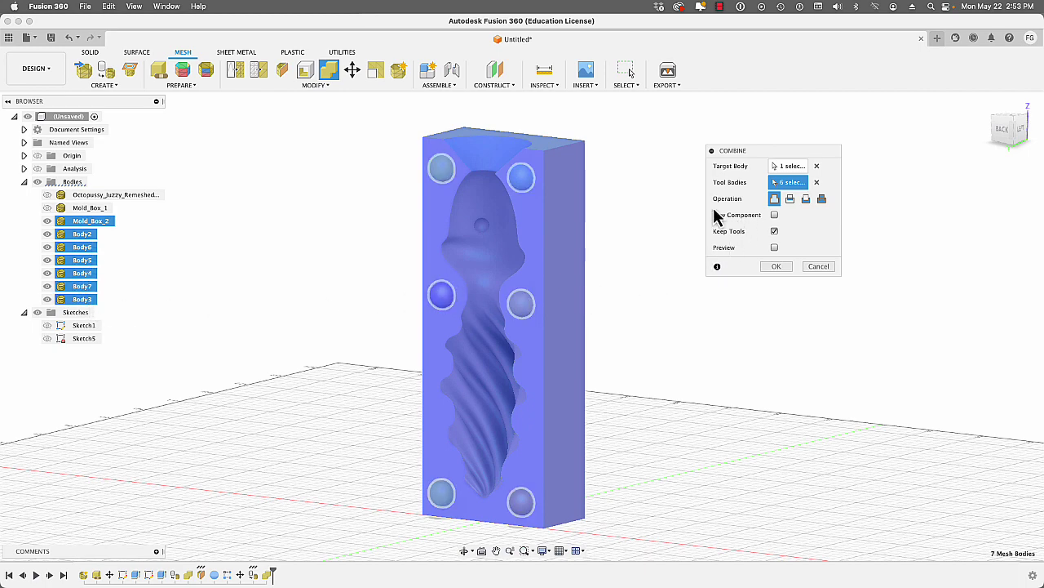
left_click(806, 200)
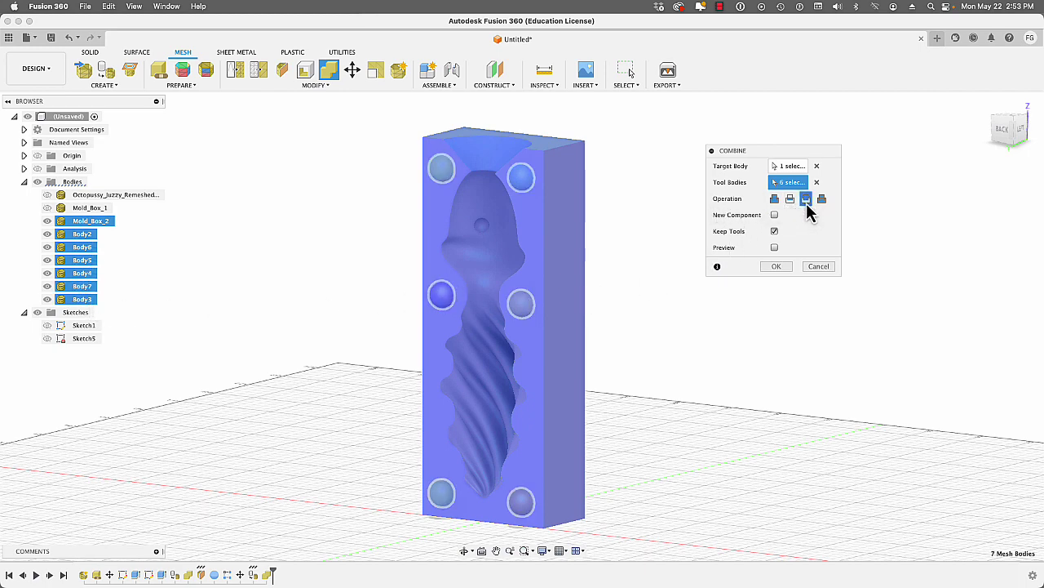
left_click(774, 231)
left_click(779, 267)
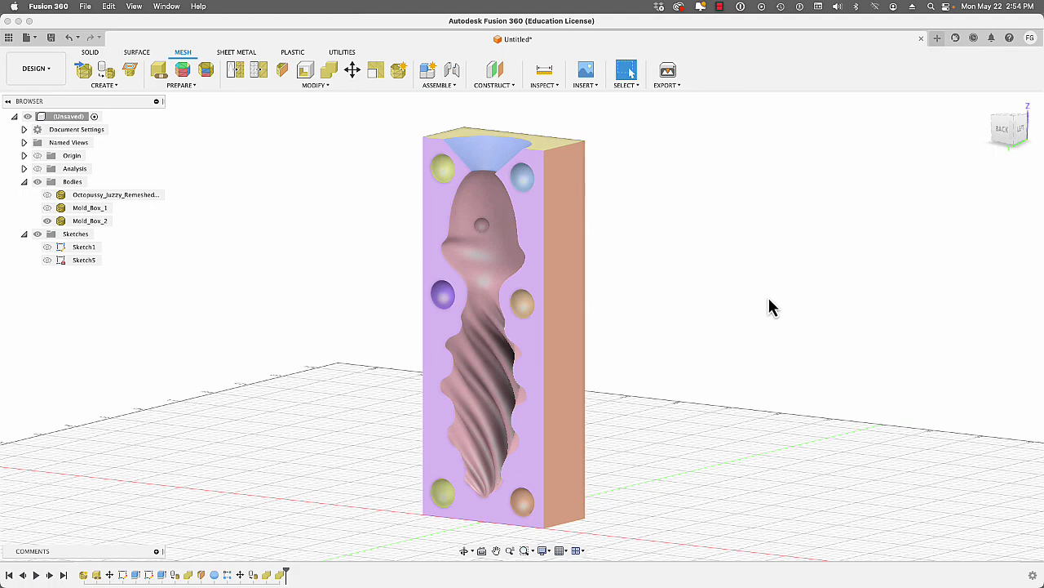
- Show Mold_Box_1 again and move Mold_Box_2 away to the left
left_click(46, 207)
middle_click_drag(273, 357, 384, 368, "shift")
left_click(422, 350)
right_click(338, 345)
left_click(317, 350)
left_click_drag(439, 349, 392, 356)
key("Return")
- Move the pink mold half about 29 mm to the right
left_click(475, 386)
right_click(628, 337)
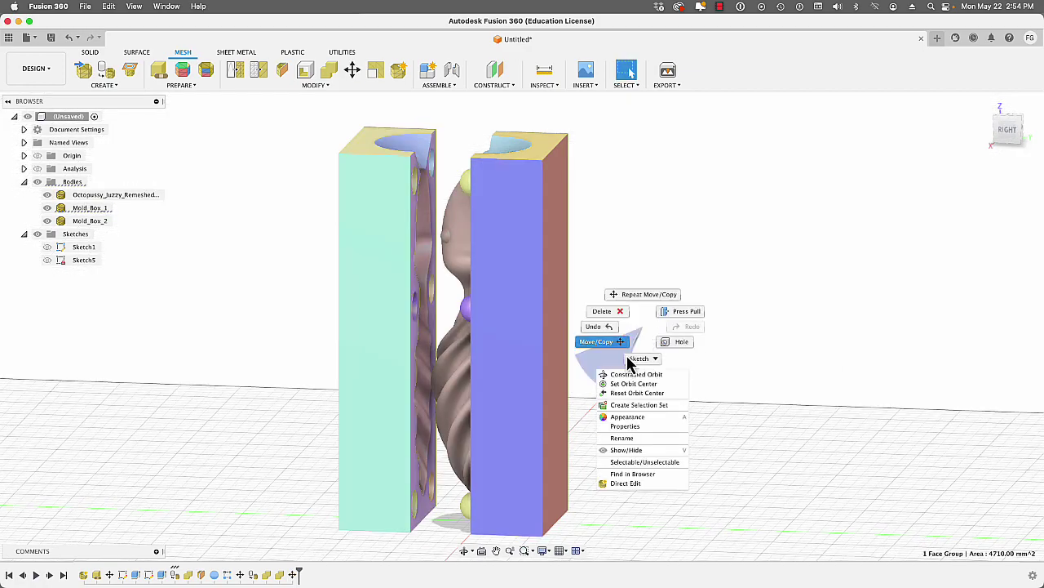
left_click(605, 343)
left_click_drag(546, 369, 604, 372)
key("Return")
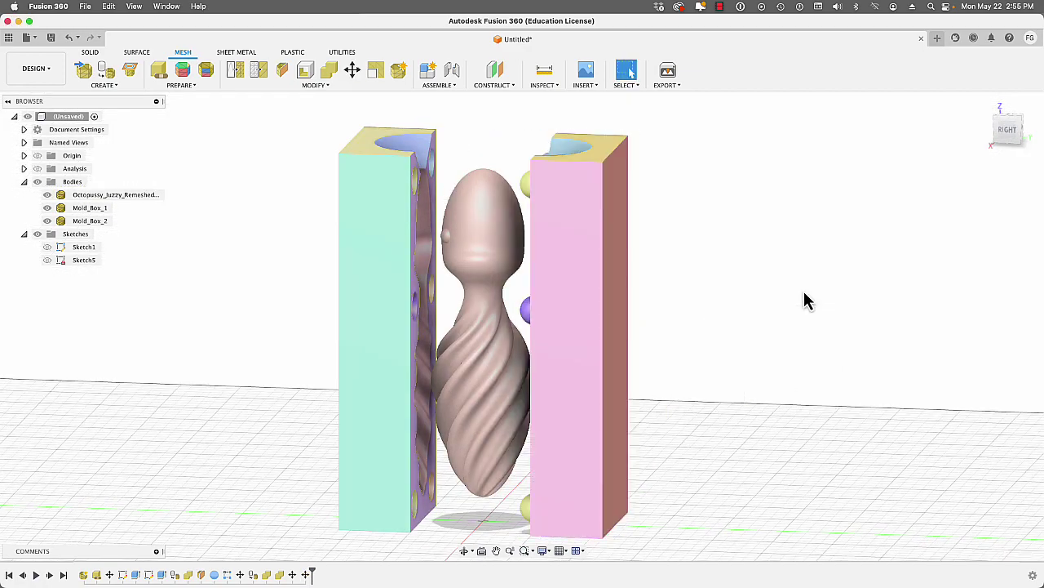